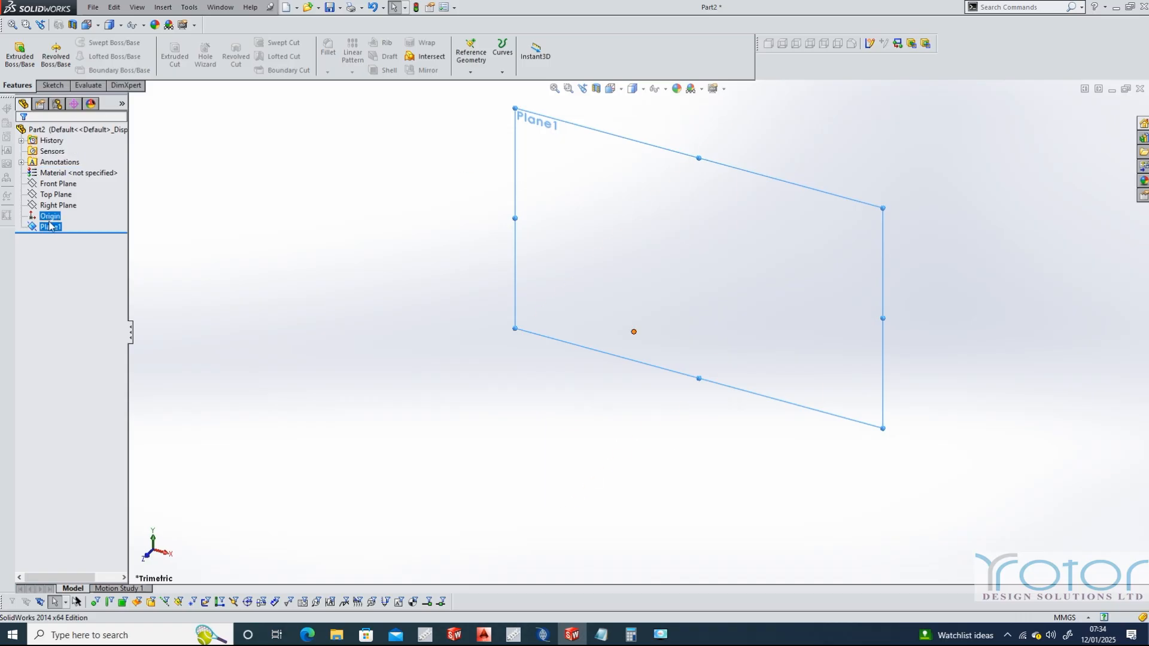
Sketch a circle of 70 mm radius centred on the origin on Plane1, and close the sketch
{"action": "left_click", "coordinate": [52, 85]}
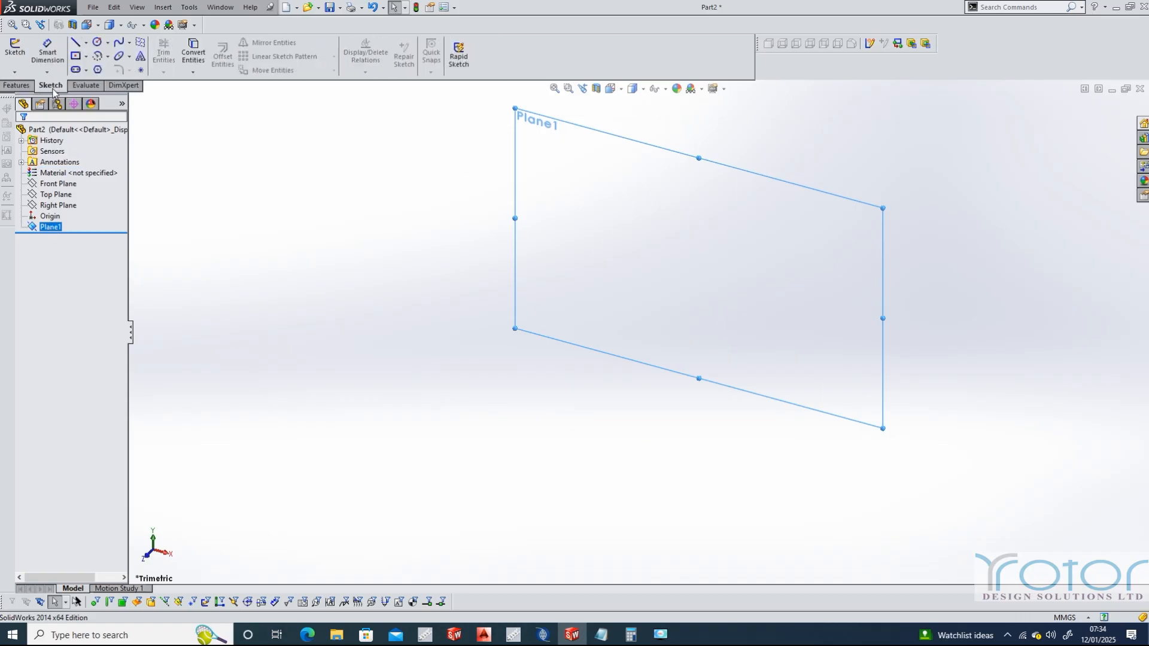
{"action": "left_click", "coordinate": [97, 42]}
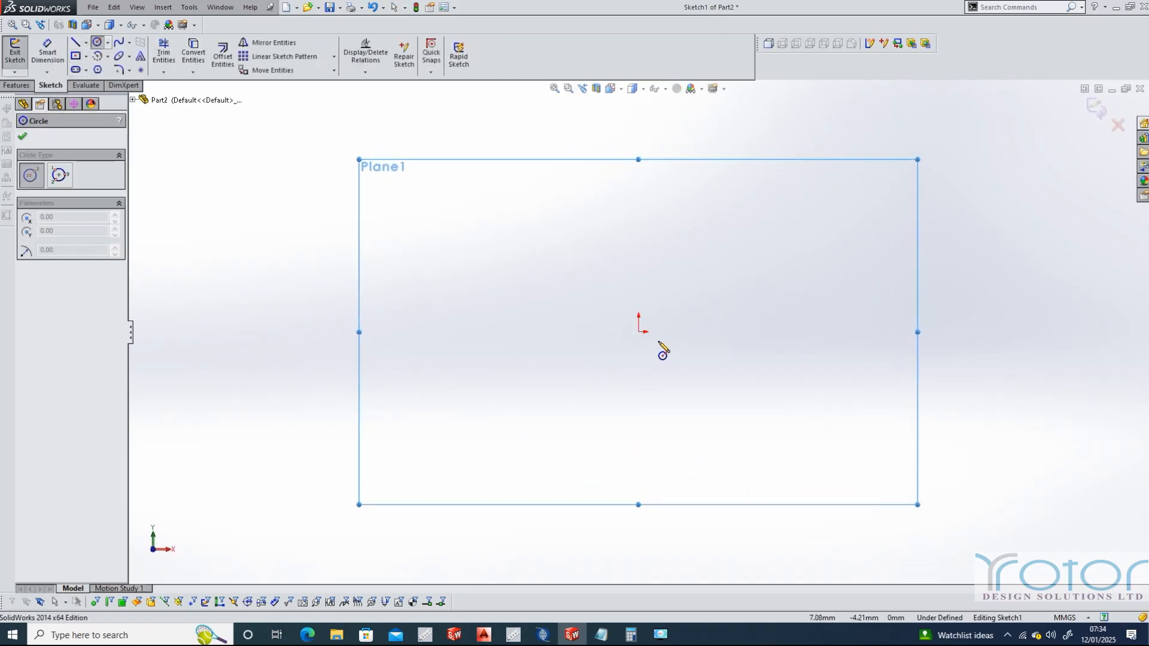
{"action": "left_click", "coordinate": [639, 331]}
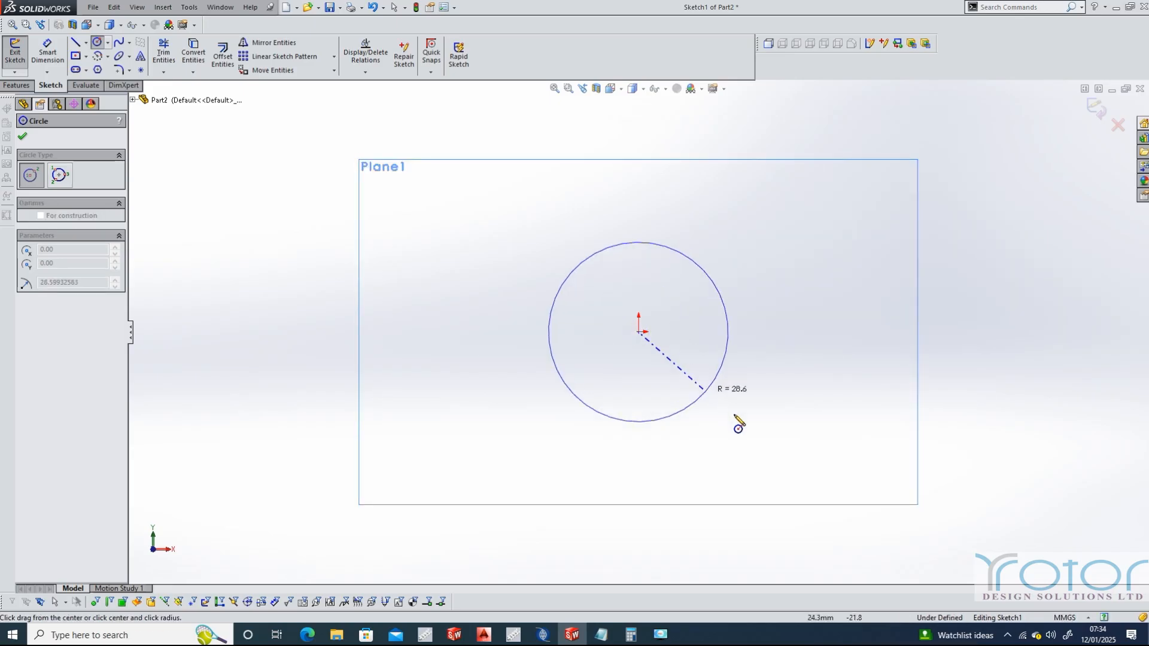
{"action": "left_click", "coordinate": [795, 467]}
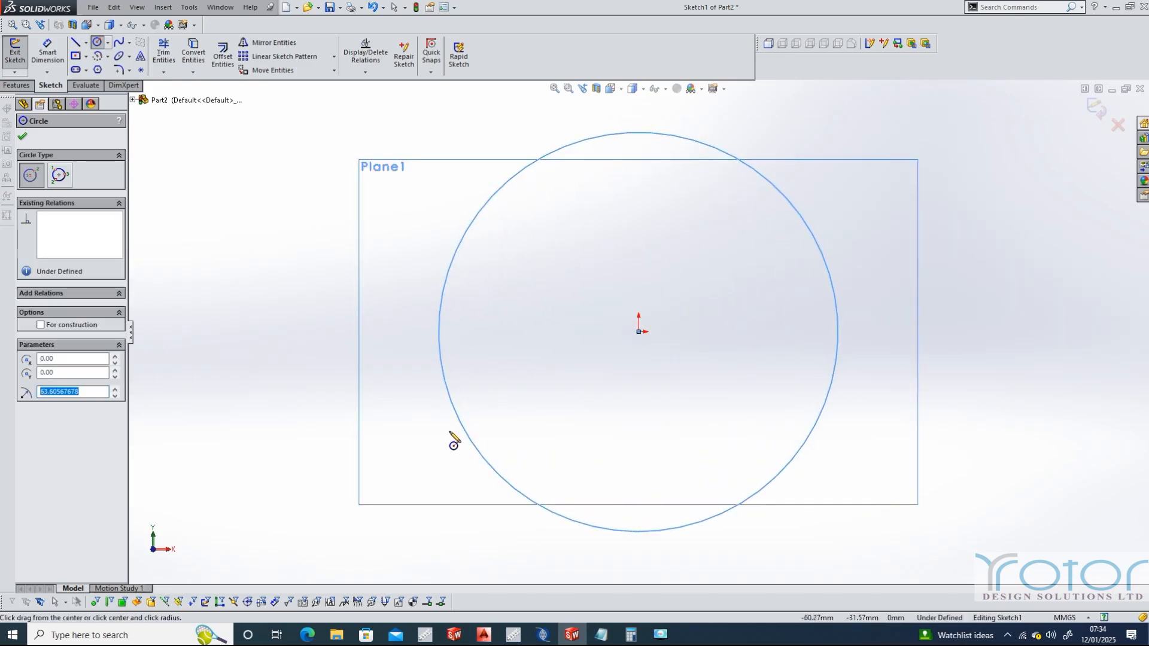
{"action": "type", "text": "7"}
{"action": "left_click", "coordinate": [23, 139]}
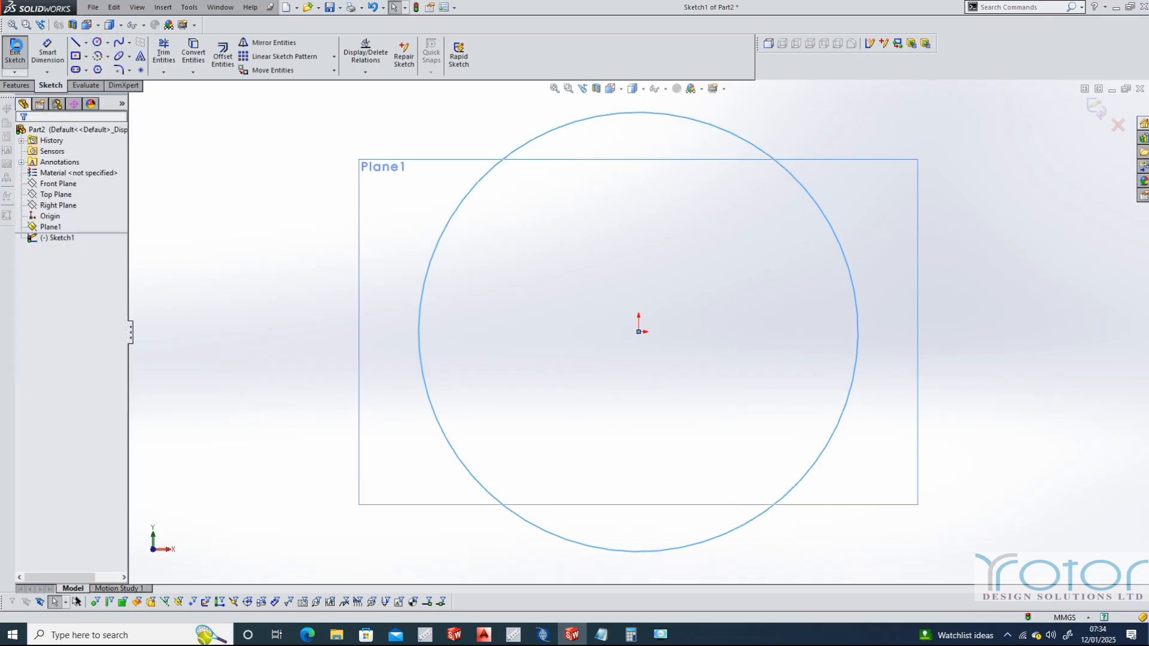
{"action": "left_click", "coordinate": [17, 48]}
Extrude the circle sketch 160 mm as a blind boss to form a solid cylinder
{"action": "left_click", "coordinate": [56, 237]}
{"action": "left_click", "coordinate": [58, 184], "text": "ctrl"}
{"action": "left_click", "coordinate": [27, 87]}
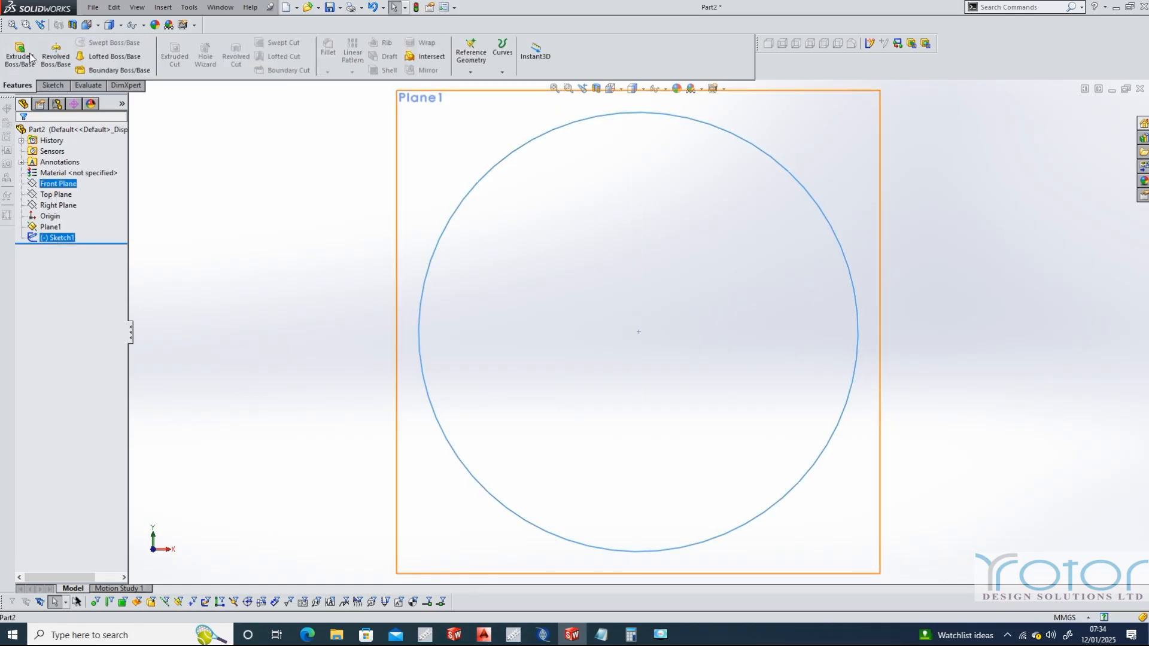
{"action": "left_click", "coordinate": [17, 52]}
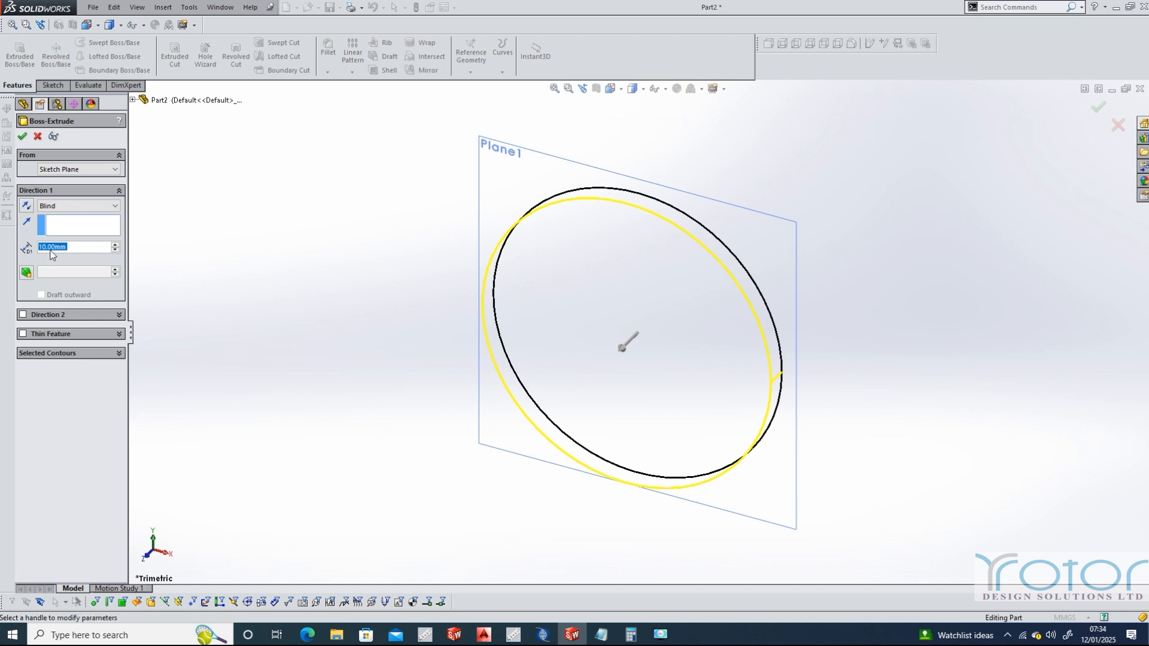
{"action": "left_click", "coordinate": [43, 250]}
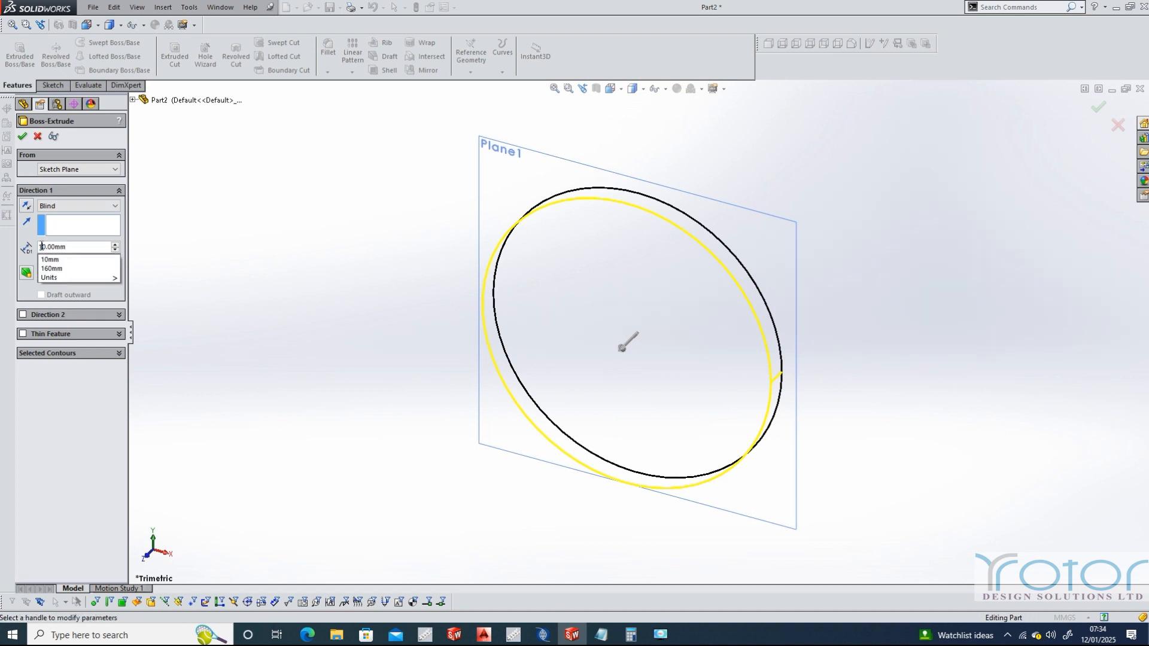
{"action": "left_click", "coordinate": [46, 248]}
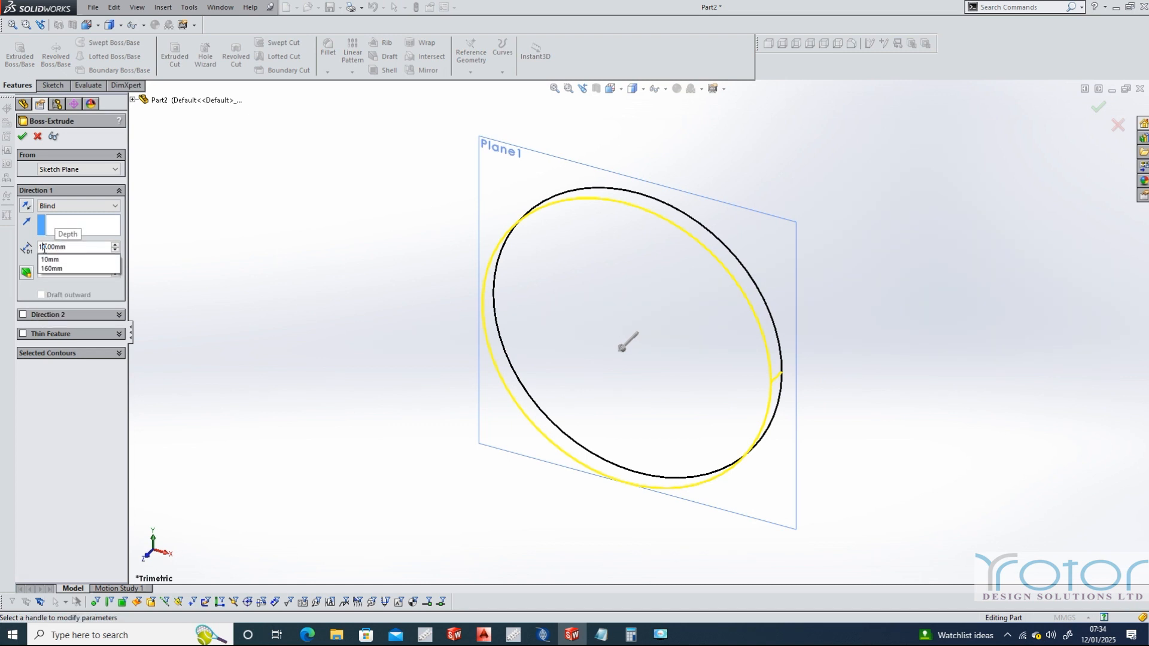
{"action": "left_click", "coordinate": [52, 268]}
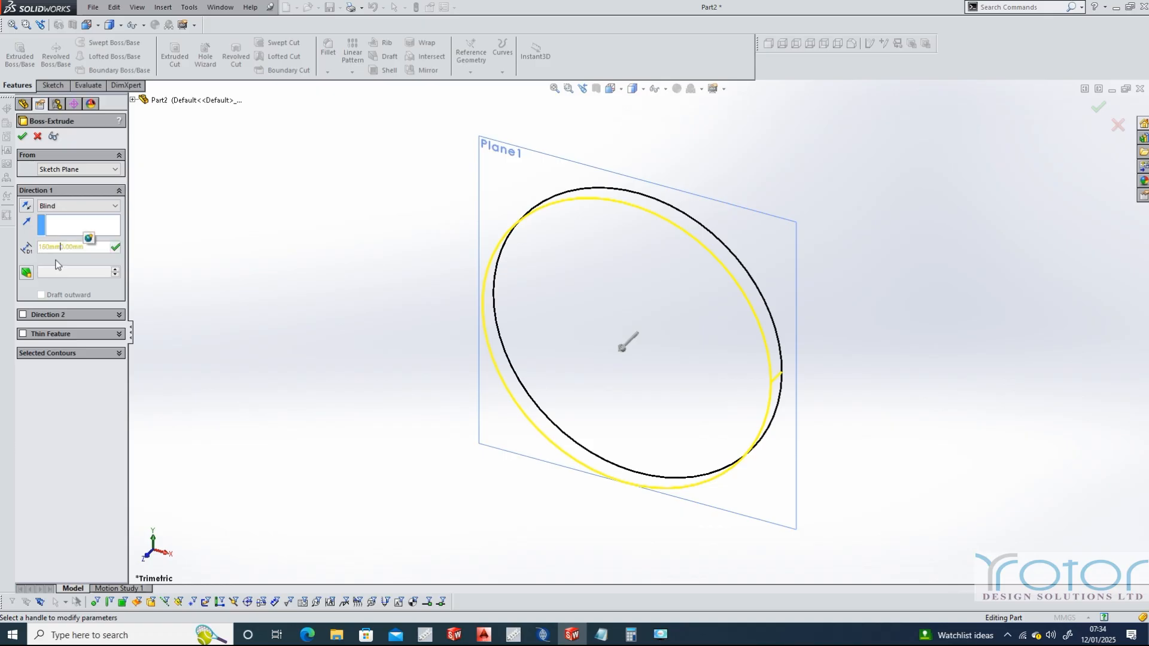
{"action": "left_click", "coordinate": [21, 140]}
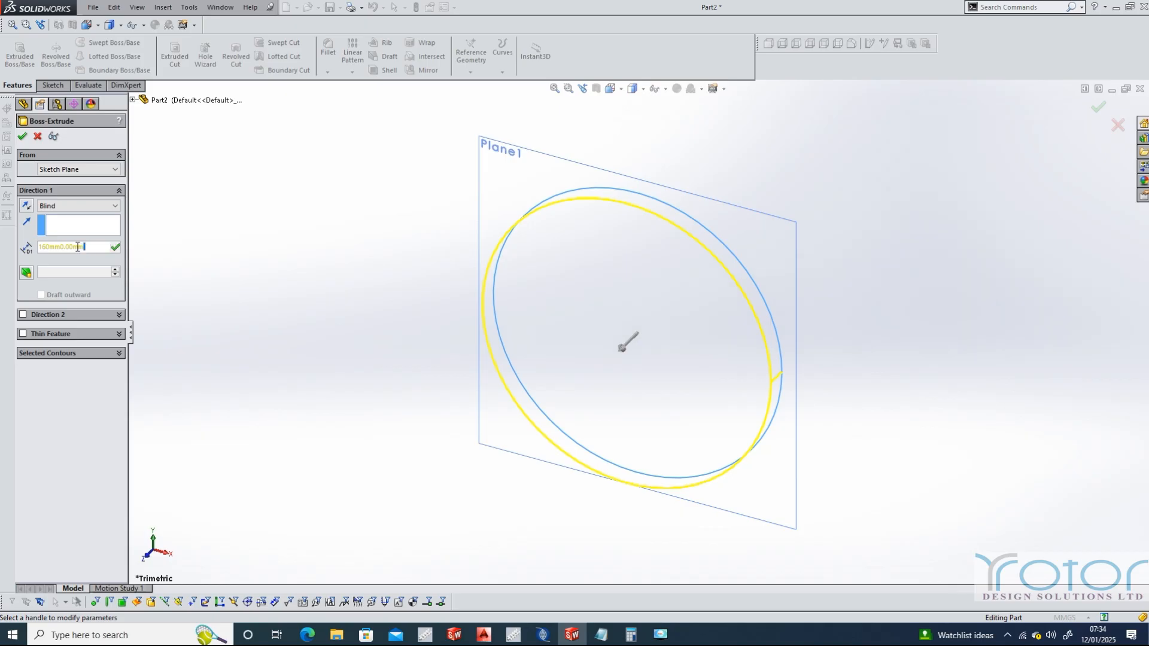
{"action": "key", "text": "BackSpace"}
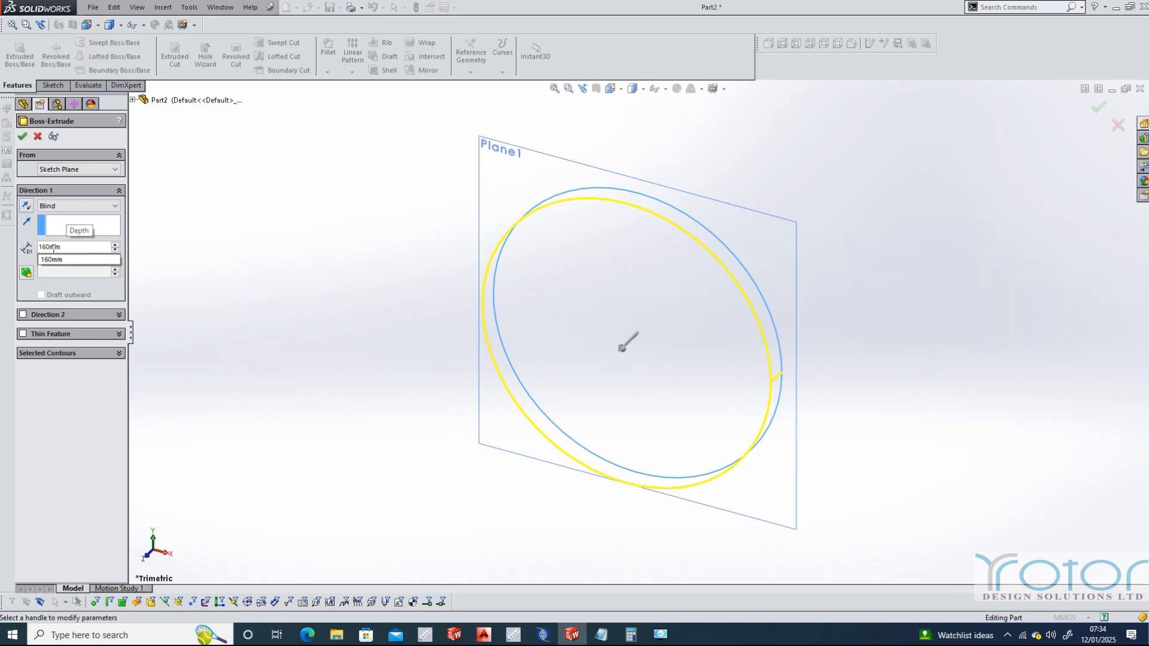
{"action": "key", "text": "Return"}
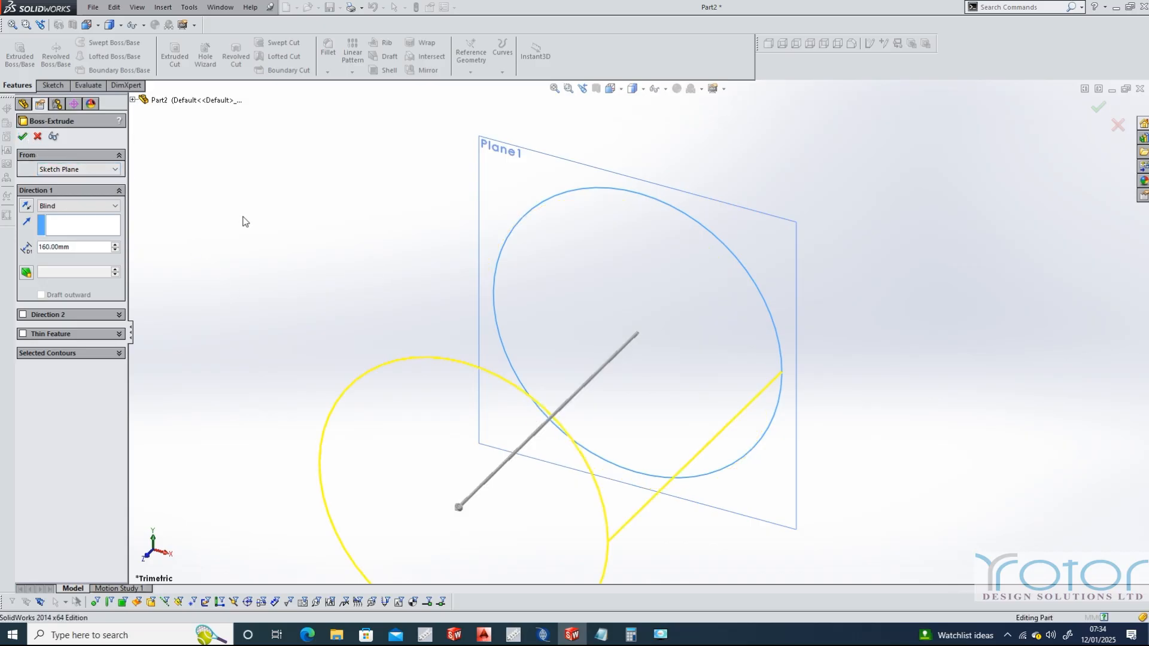
{"action": "key", "text": "Return"}
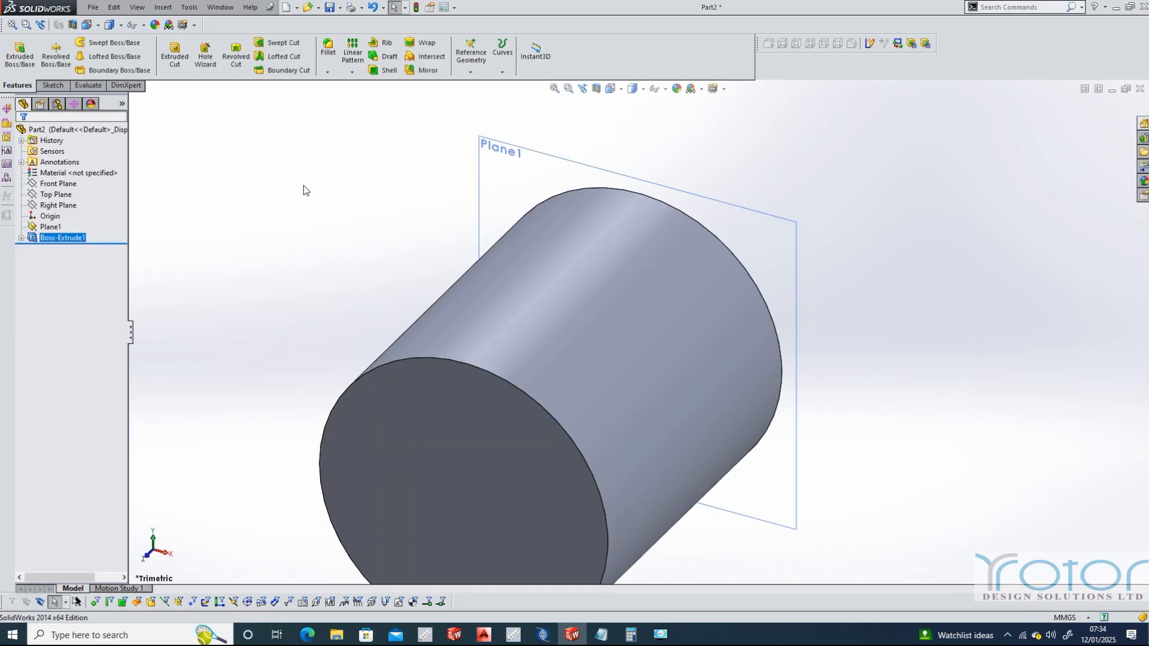
Create a reference plane lying directly on the cylinder's front end face
{"action": "left_click", "coordinate": [482, 519]}
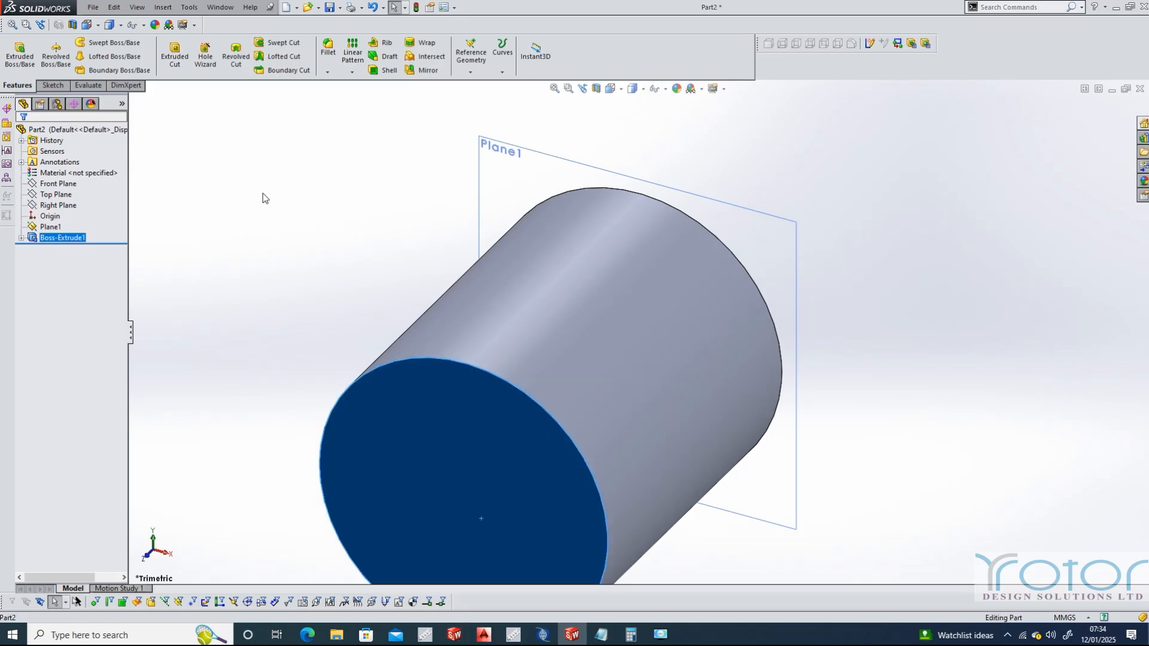
{"action": "left_click", "coordinate": [163, 7]}
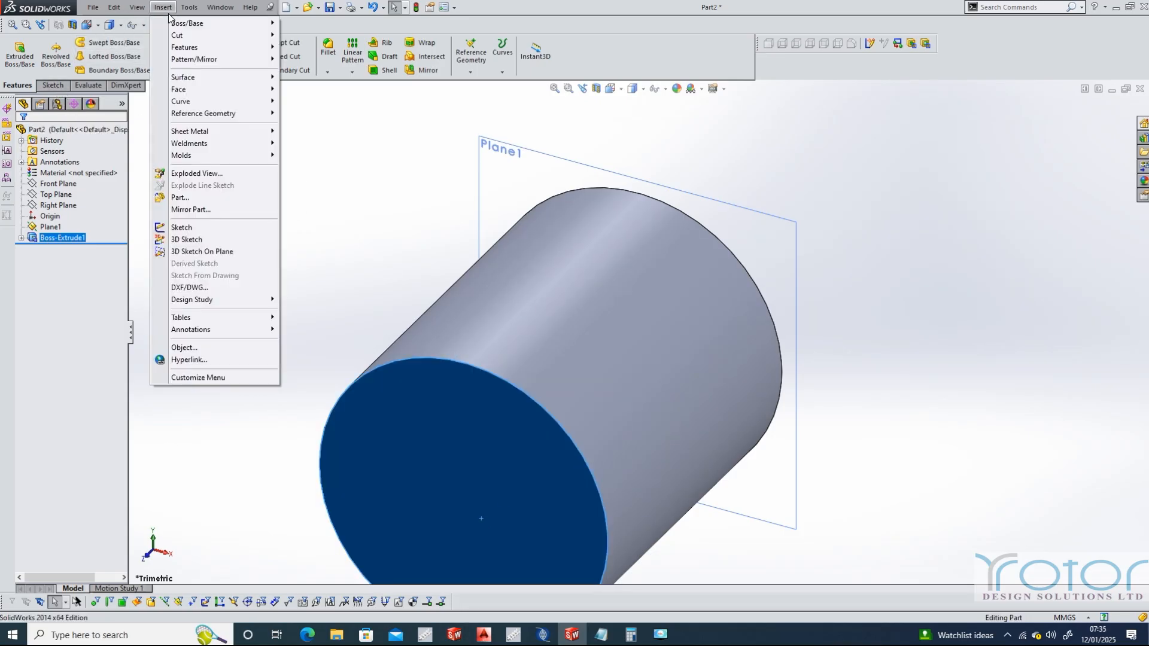
{"action": "mouse_move", "coordinate": [203, 114]}
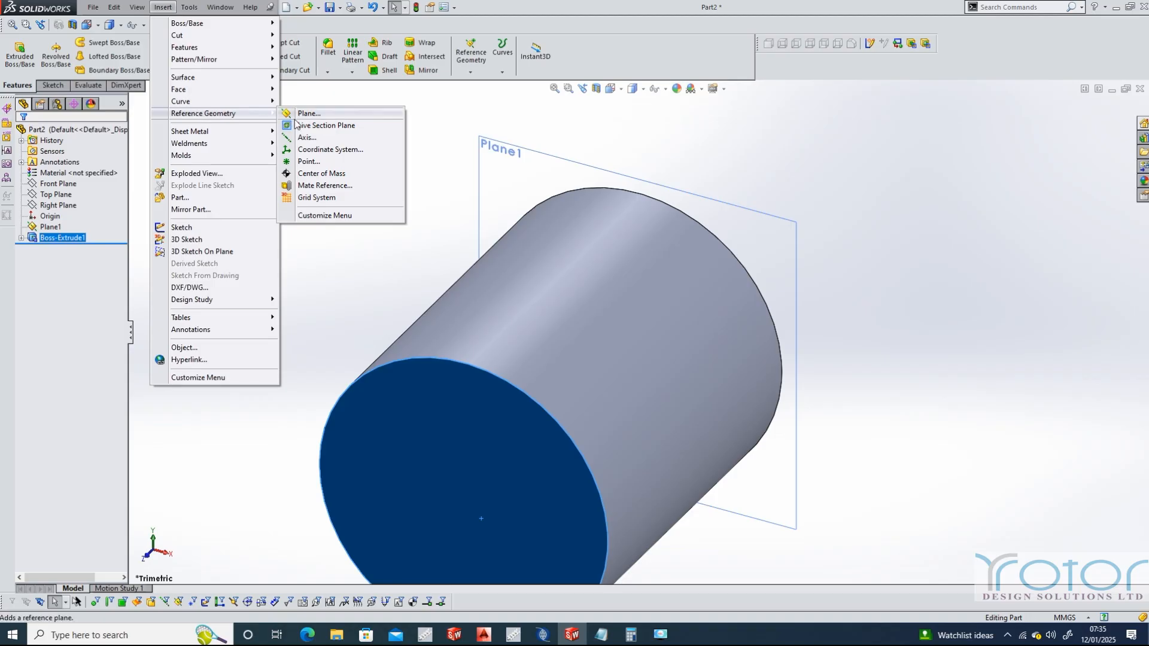
{"action": "left_click", "coordinate": [300, 115]}
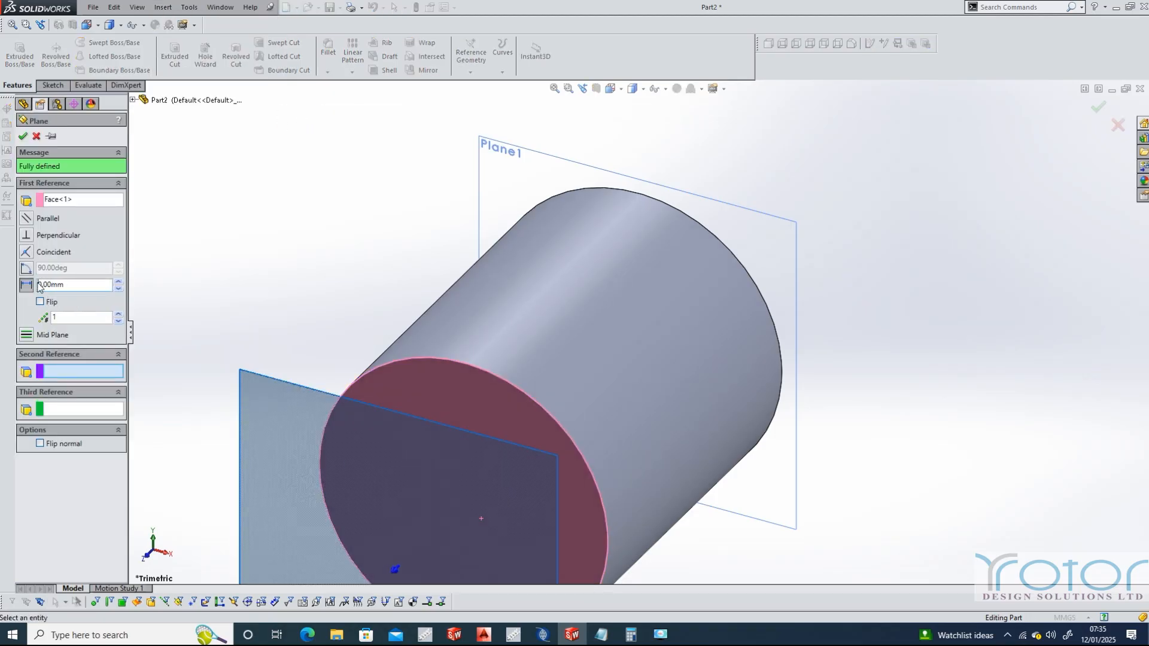
{"action": "left_click", "coordinate": [24, 137]}
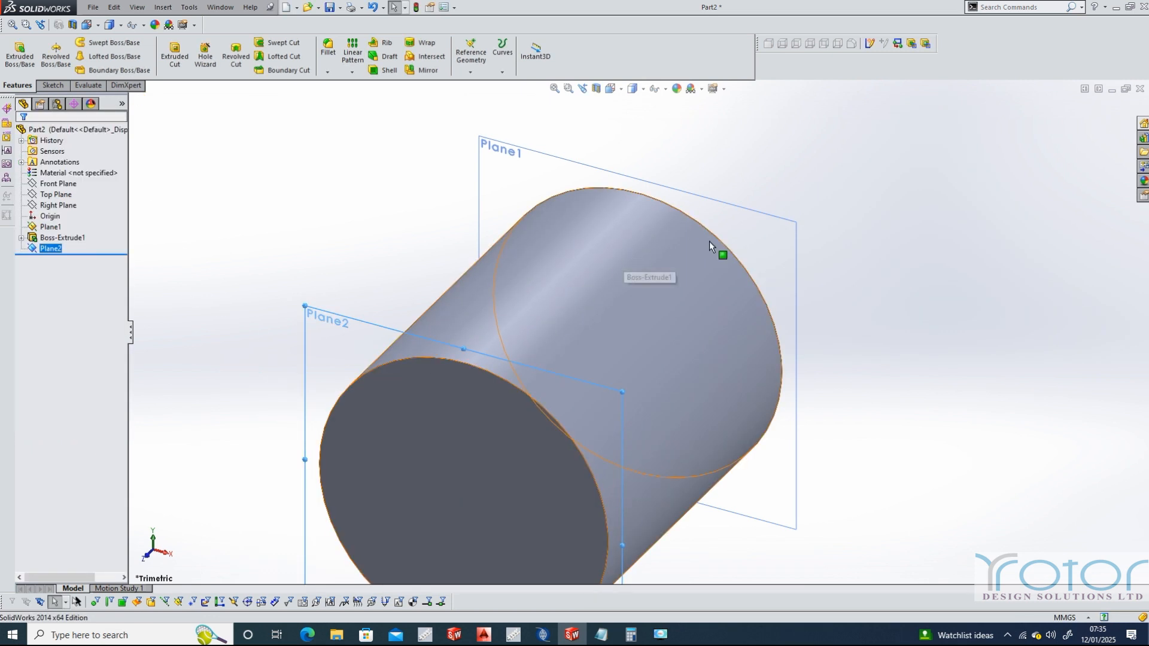
Sketch a single point at the origin on Plane1, and close the sketch
{"action": "left_click", "coordinate": [784, 258]}
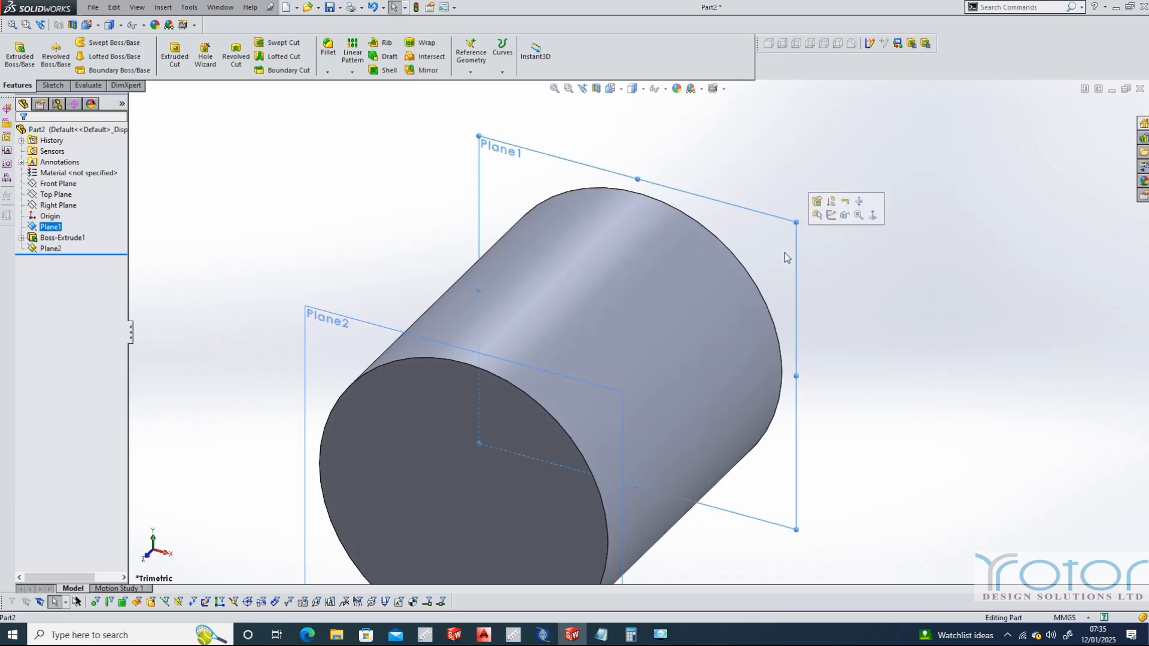
{"action": "left_click", "coordinate": [622, 90]}
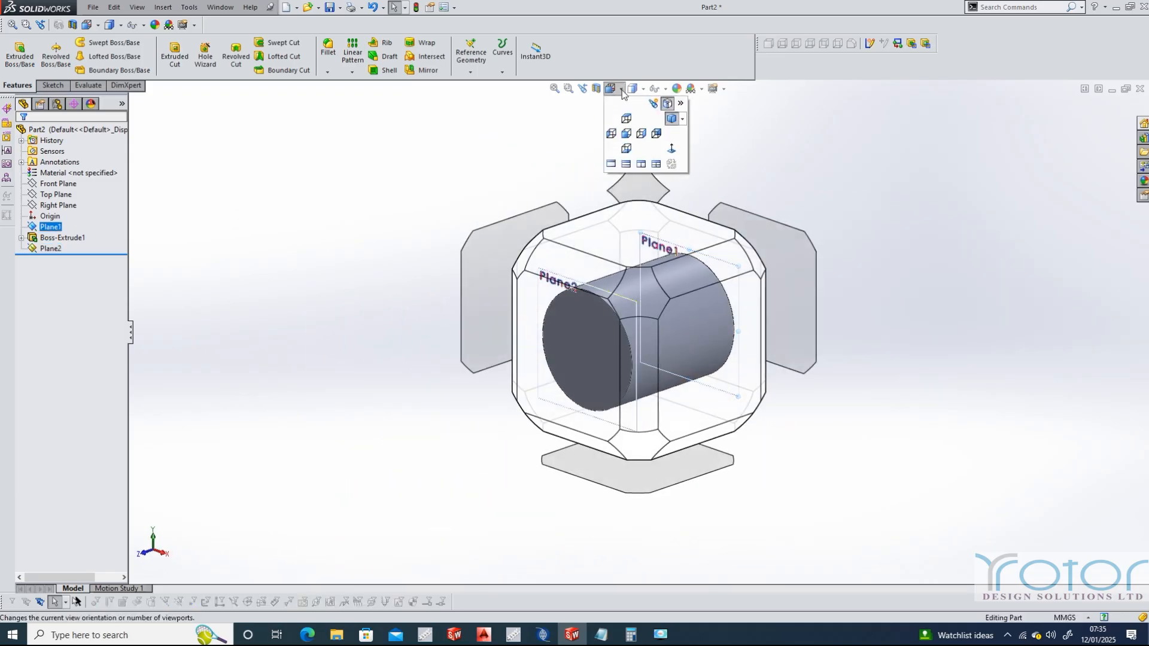
{"action": "left_click", "coordinate": [566, 321]}
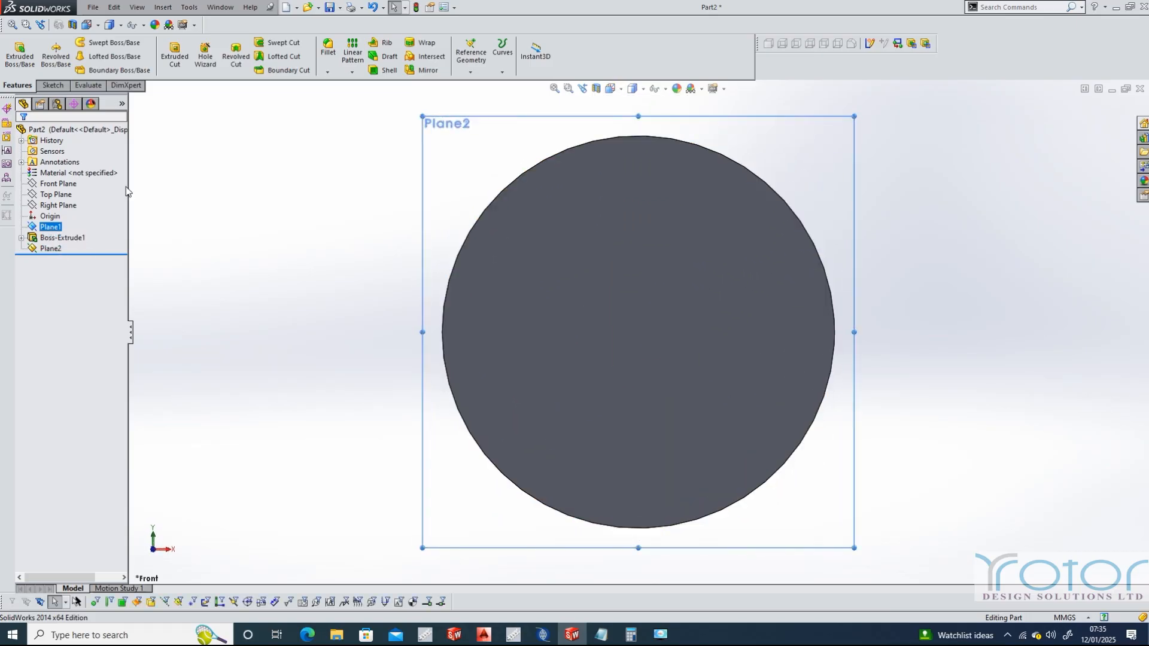
{"action": "left_click", "coordinate": [52, 85]}
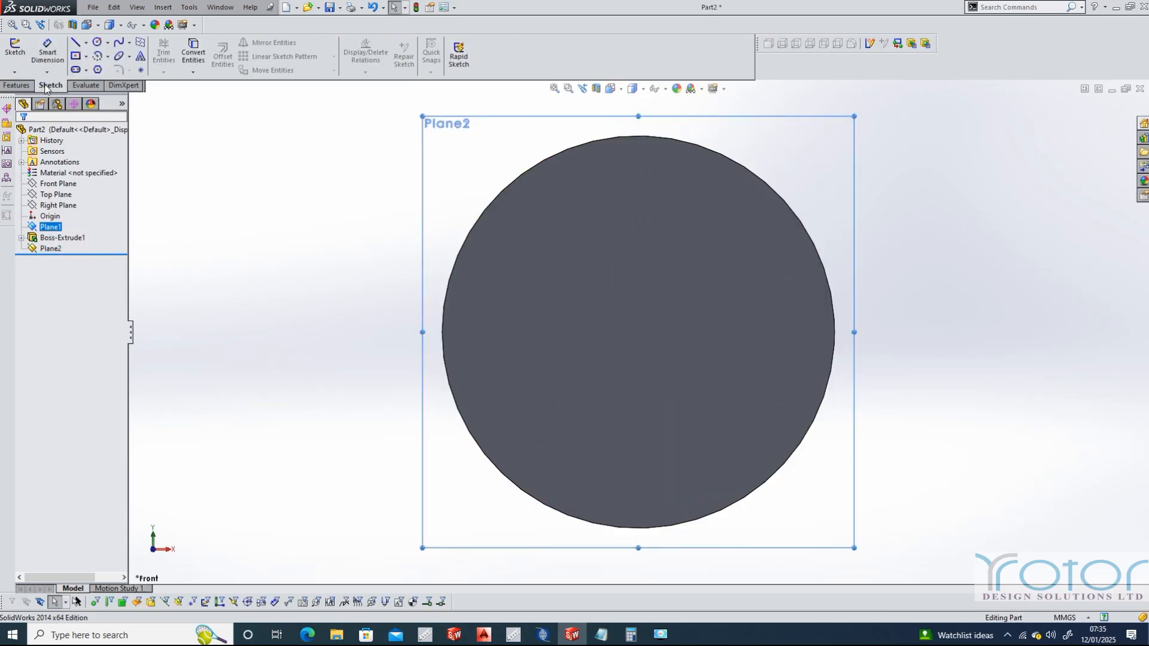
{"action": "left_click", "coordinate": [141, 71]}
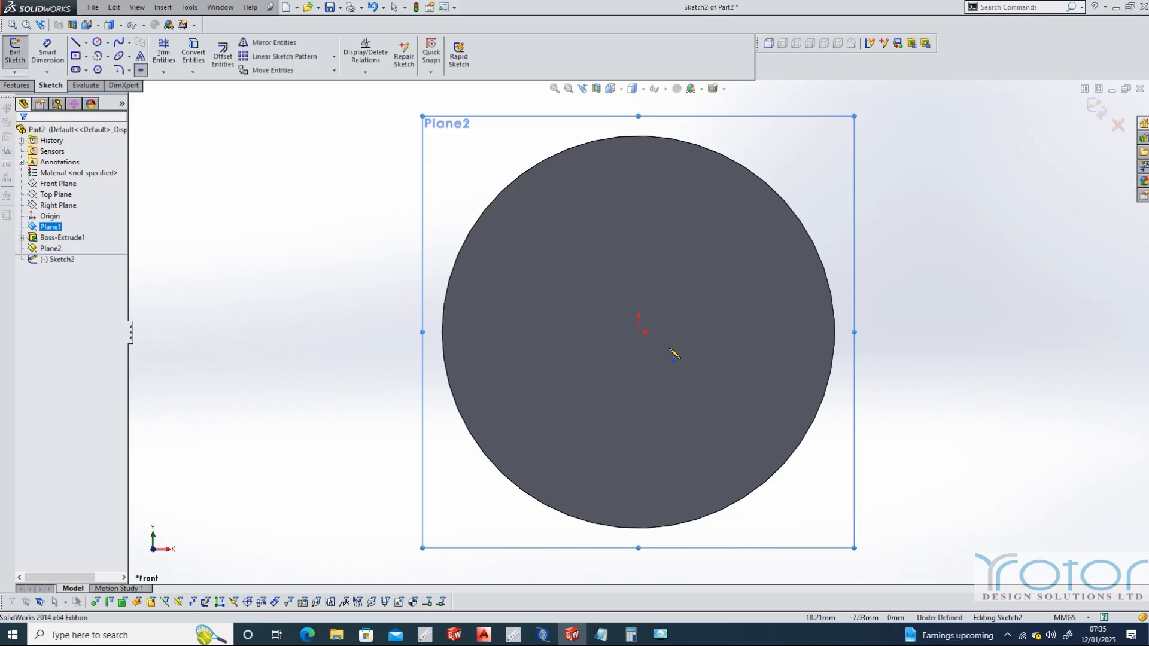
{"action": "left_click", "coordinate": [639, 332]}
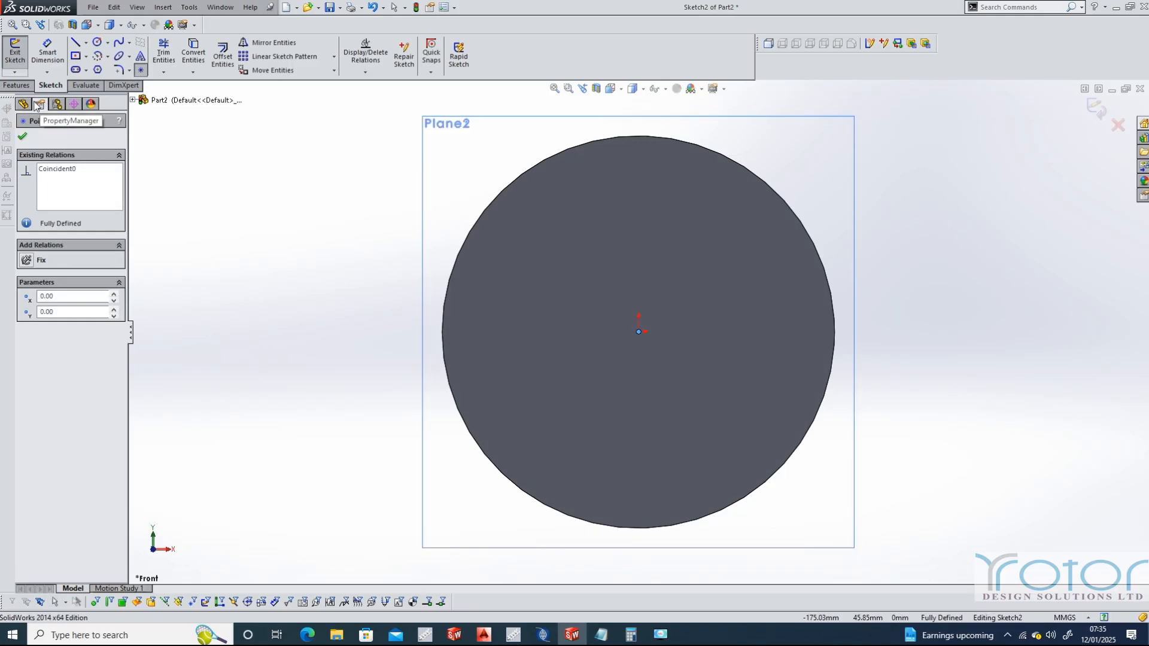
{"action": "left_click", "coordinate": [23, 139]}
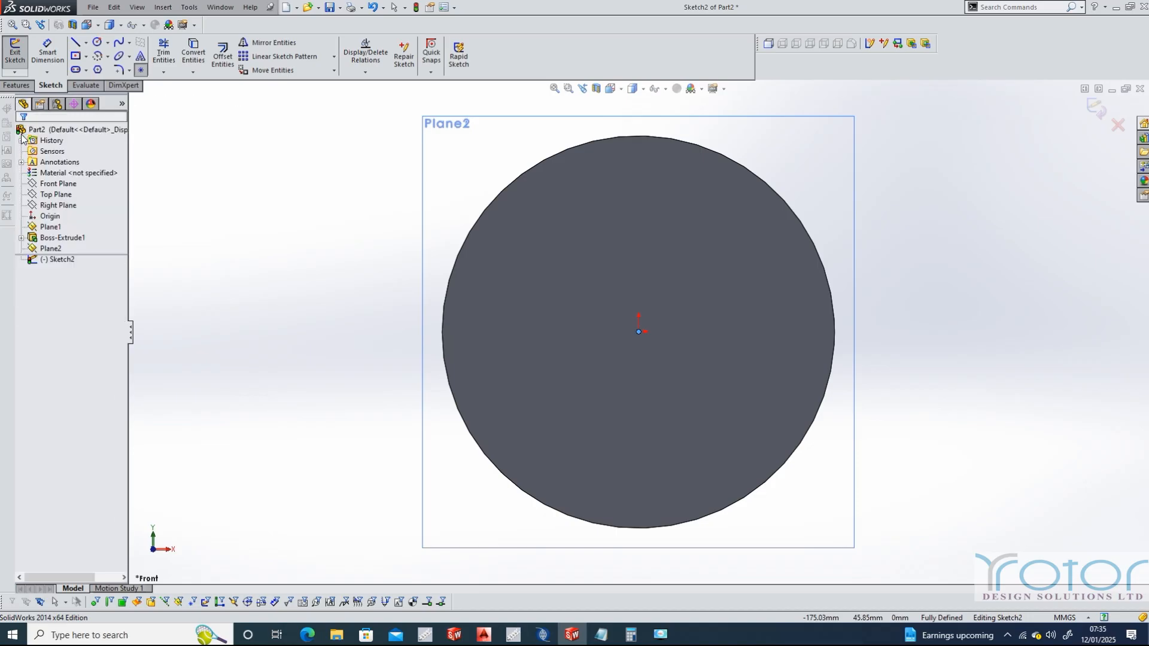
{"action": "left_click", "coordinate": [20, 59]}
Sketch a single point at the centre of the cylinder's end face on Plane2, and close the sketch
{"action": "left_click", "coordinate": [49, 249]}
{"action": "left_click", "coordinate": [53, 249]}
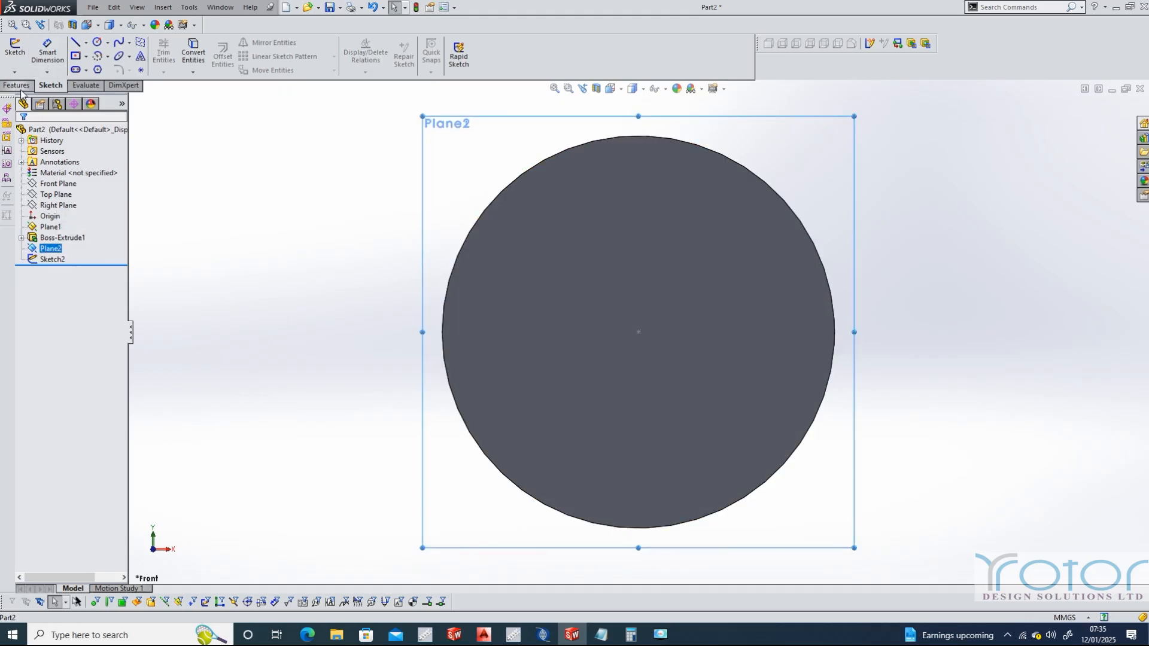
{"action": "left_click", "coordinate": [170, 10]}
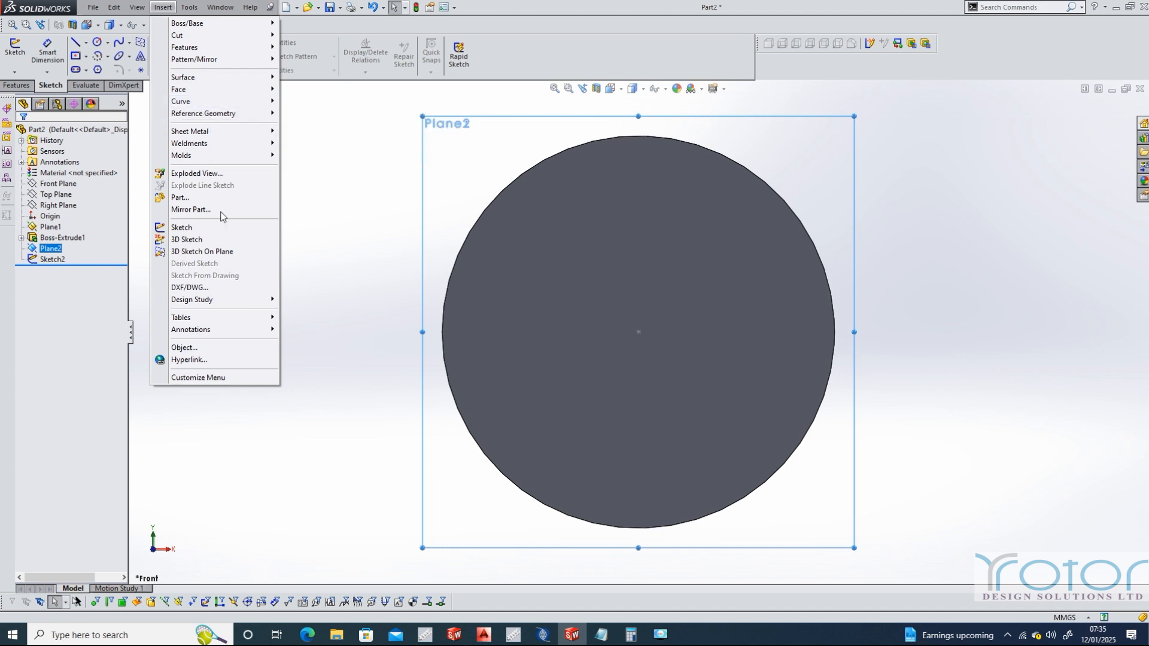
{"action": "mouse_move", "coordinate": [226, 80]}
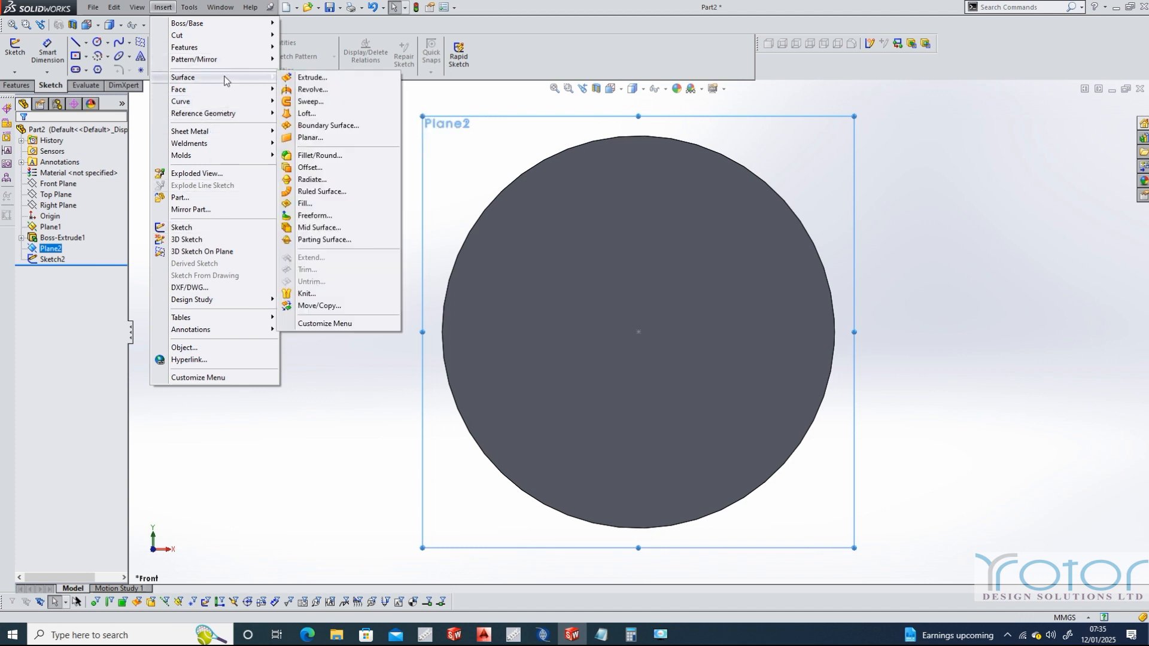
{"action": "left_click", "coordinate": [141, 71]}
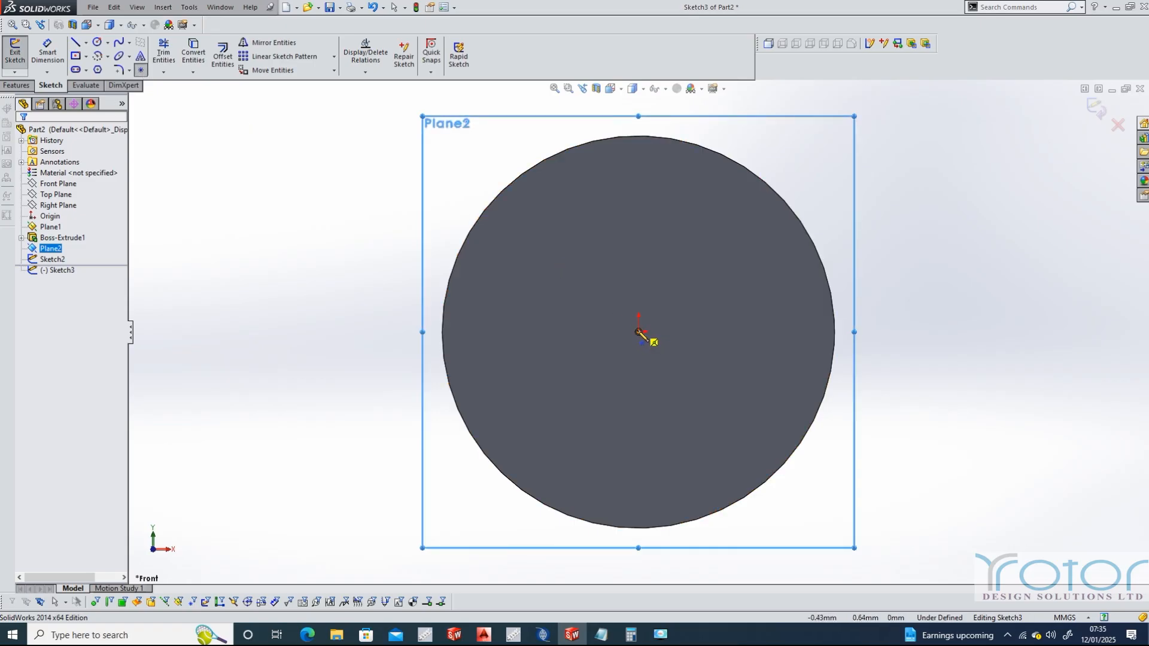
{"action": "left_click", "coordinate": [638, 332]}
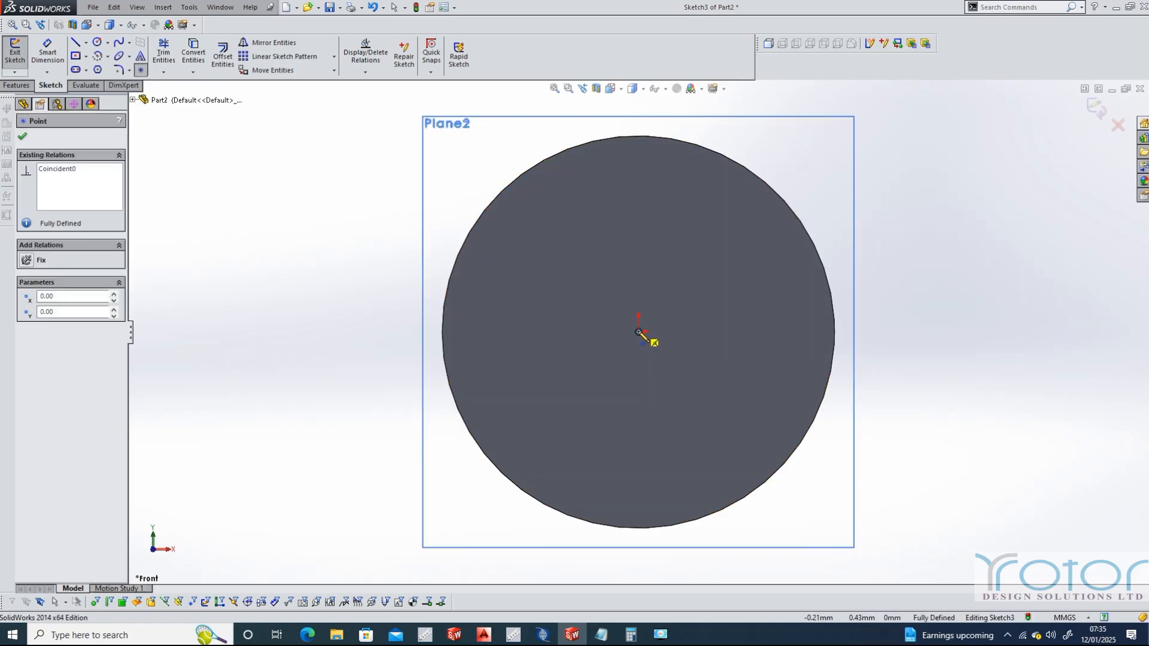
{"action": "left_click", "coordinate": [22, 139]}
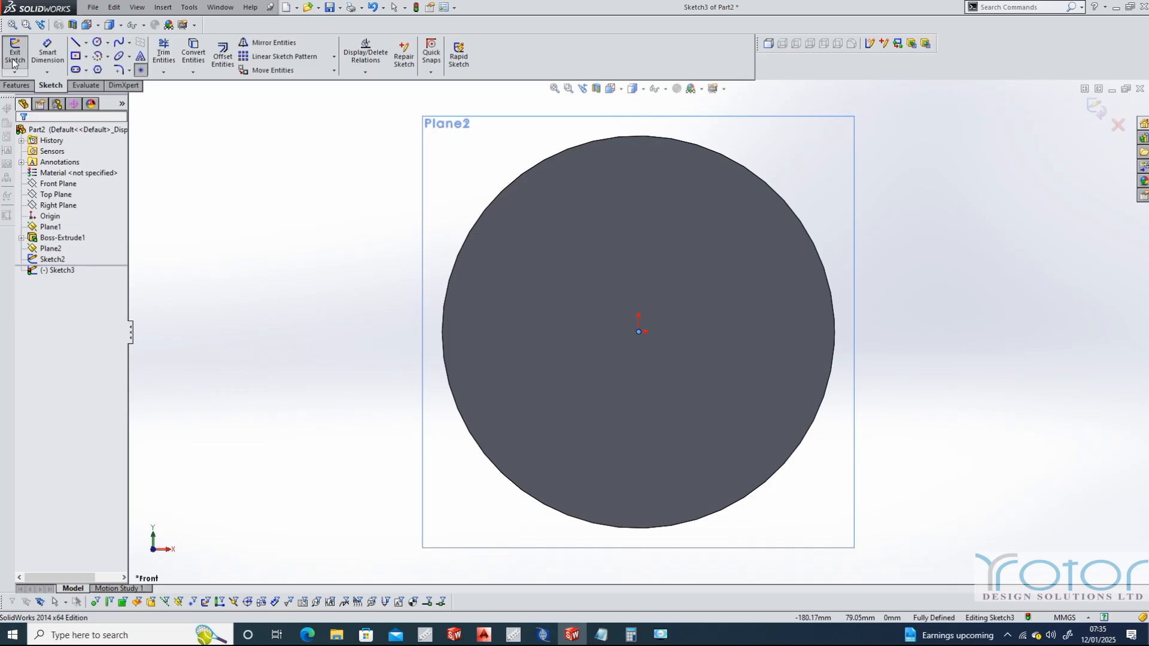
{"action": "left_click", "coordinate": [13, 55]}
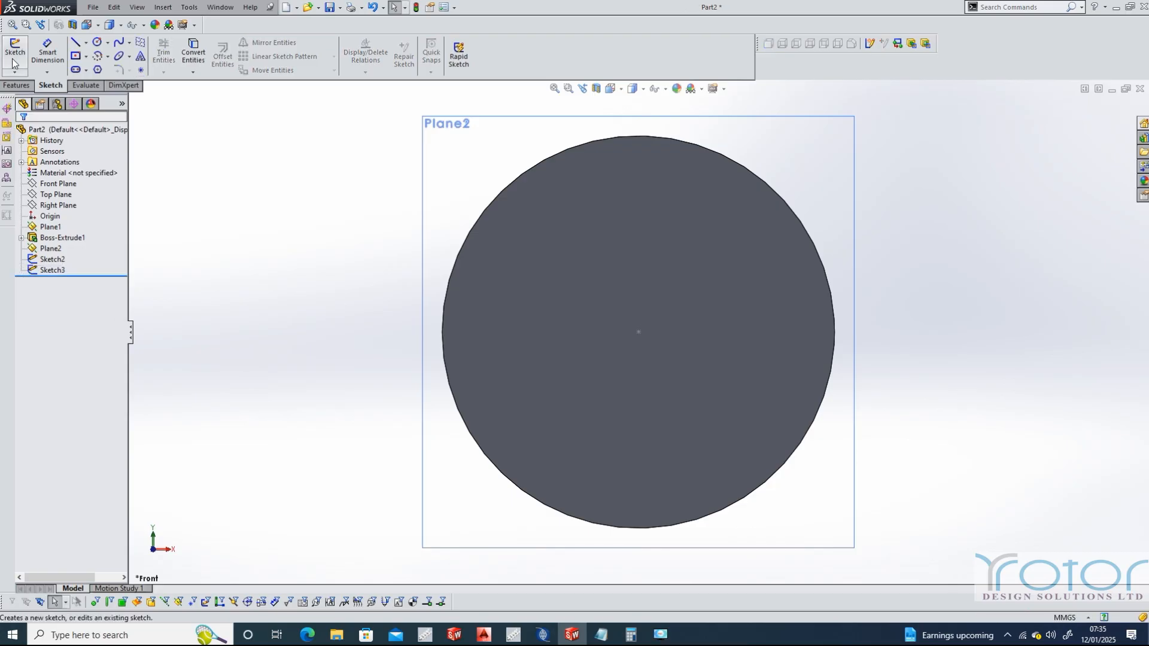
Create a reference axis through the two sketched centre points at the cylinder's ends
{"action": "left_click", "coordinate": [621, 88]}
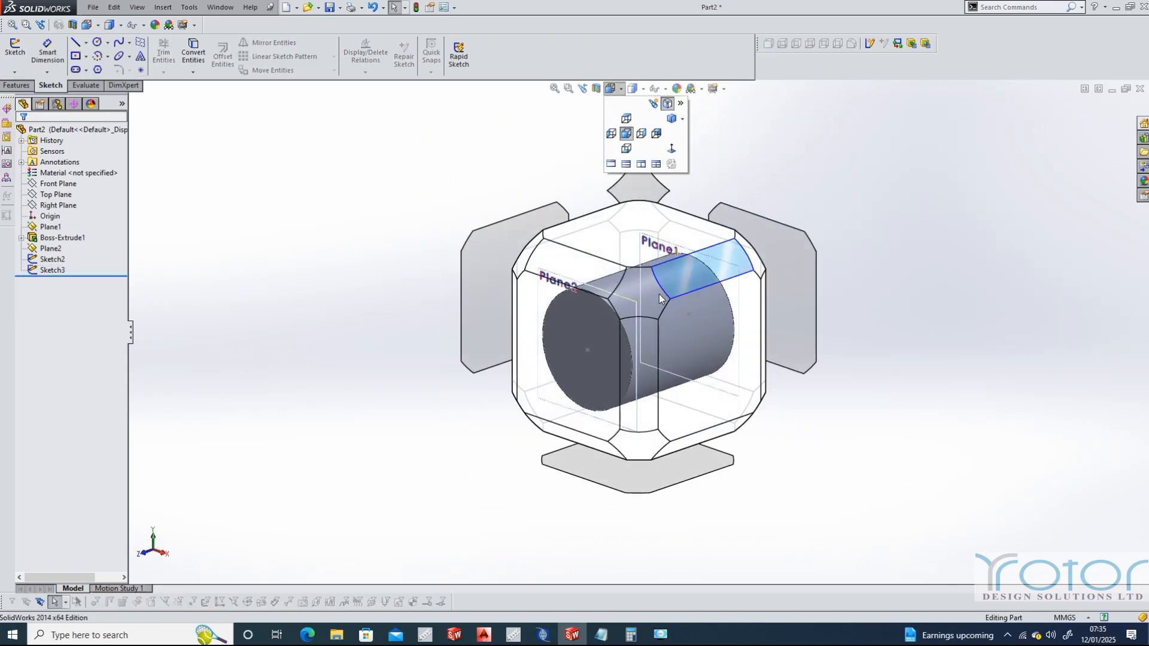
{"action": "left_click", "coordinate": [653, 299]}
{"action": "left_click", "coordinate": [55, 262]}
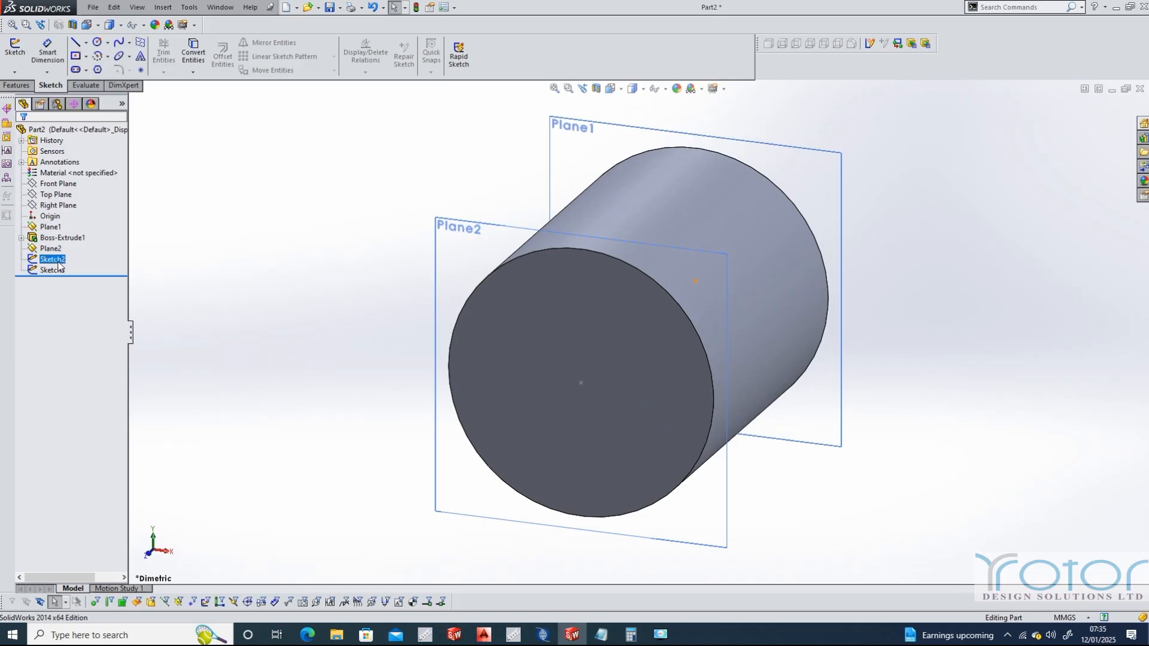
{"action": "left_click", "coordinate": [54, 269], "text": "ctrl"}
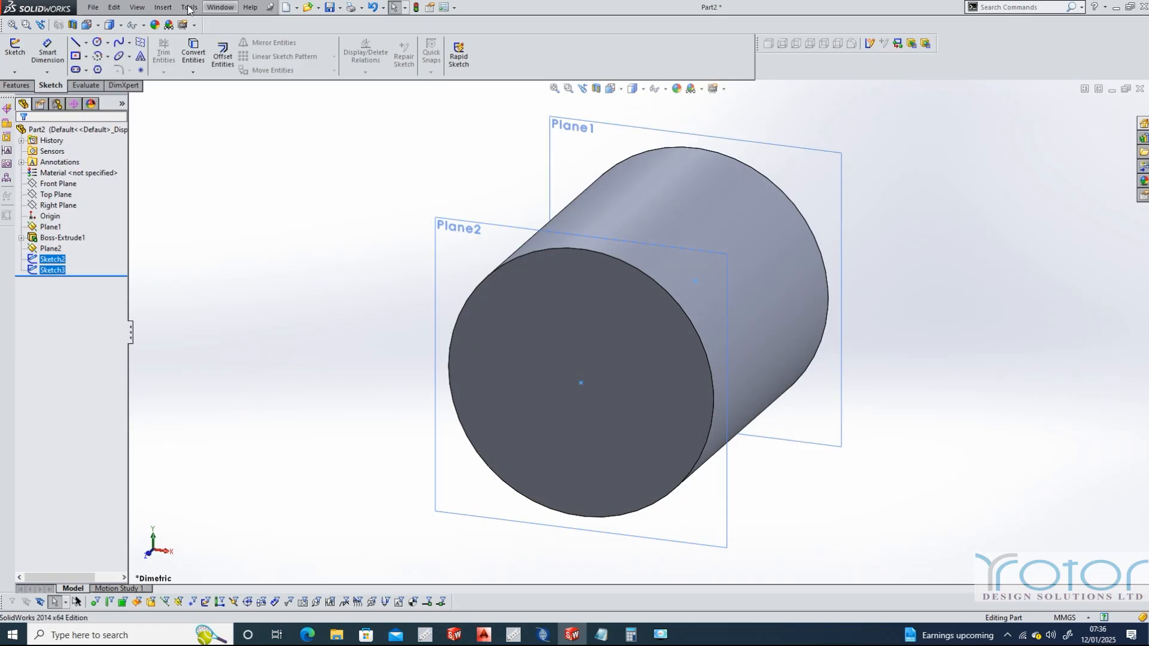
{"action": "left_click", "coordinate": [163, 8]}
{"action": "mouse_move", "coordinate": [204, 113]}
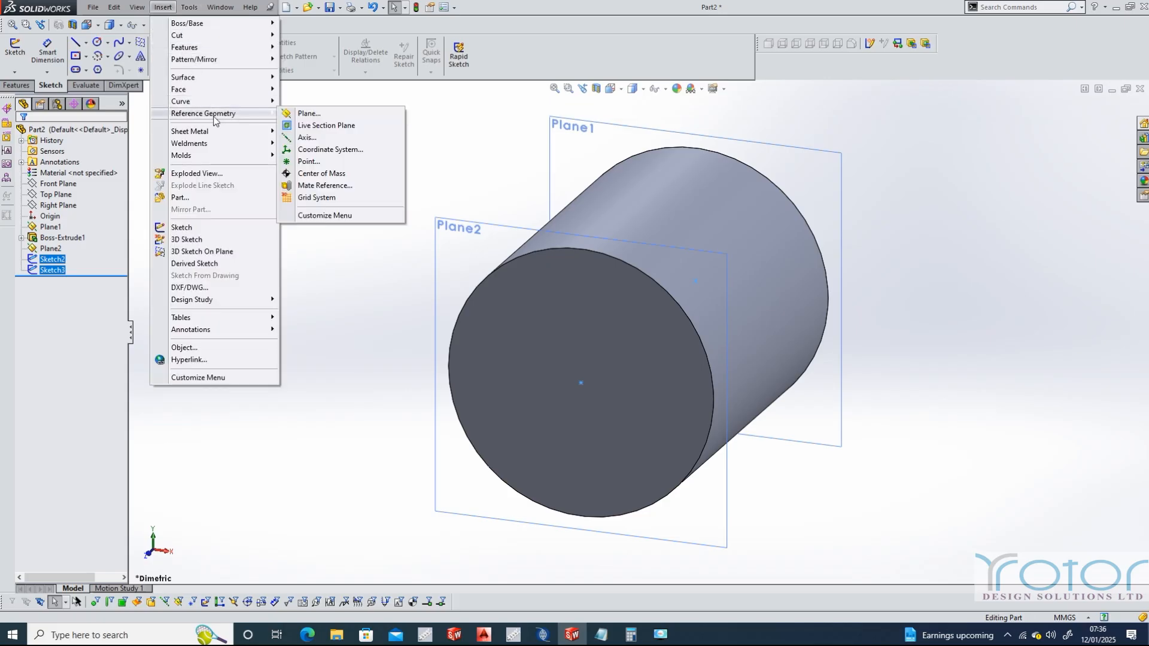
{"action": "left_click", "coordinate": [313, 138]}
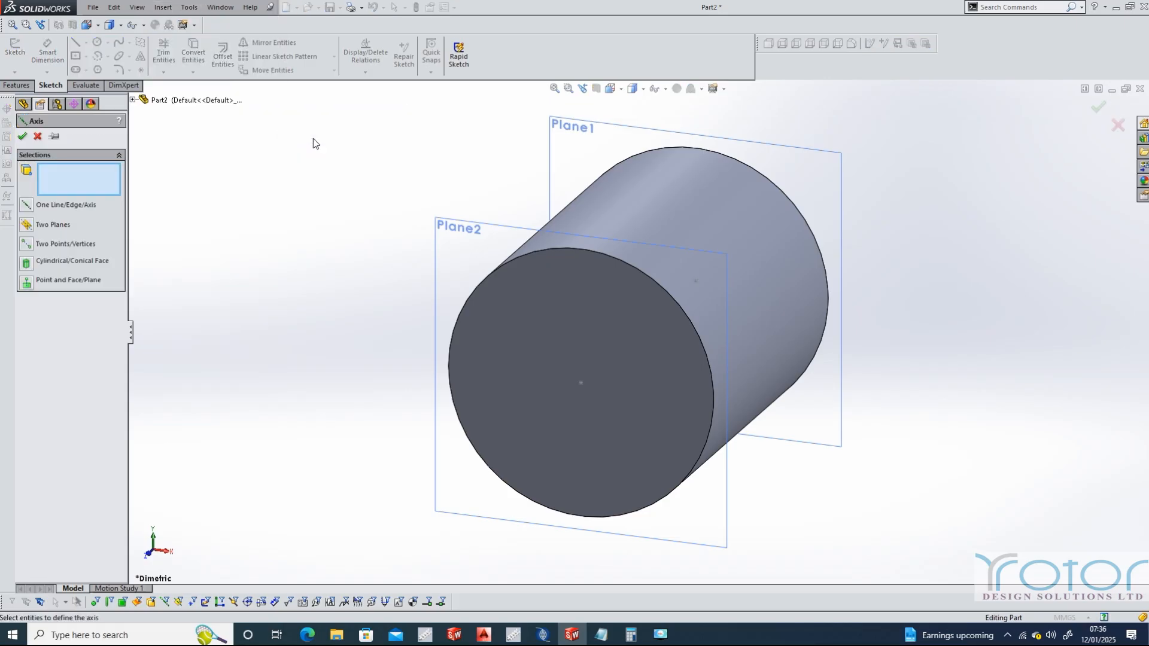
{"action": "left_click", "coordinate": [580, 382]}
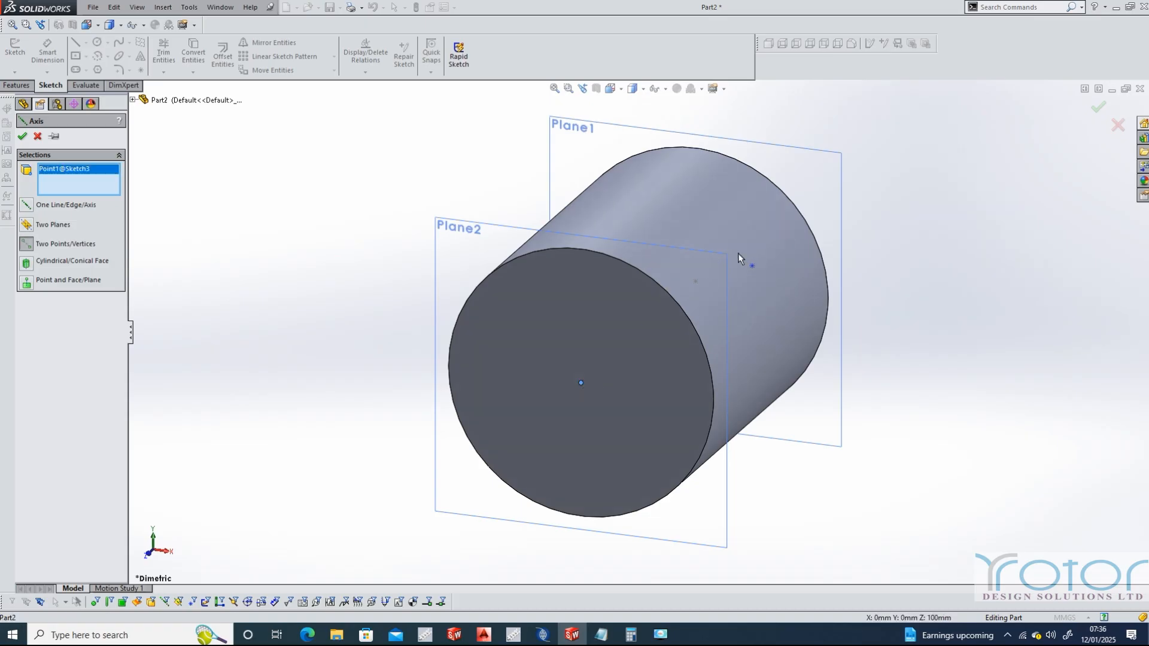
{"action": "left_click", "coordinate": [695, 281]}
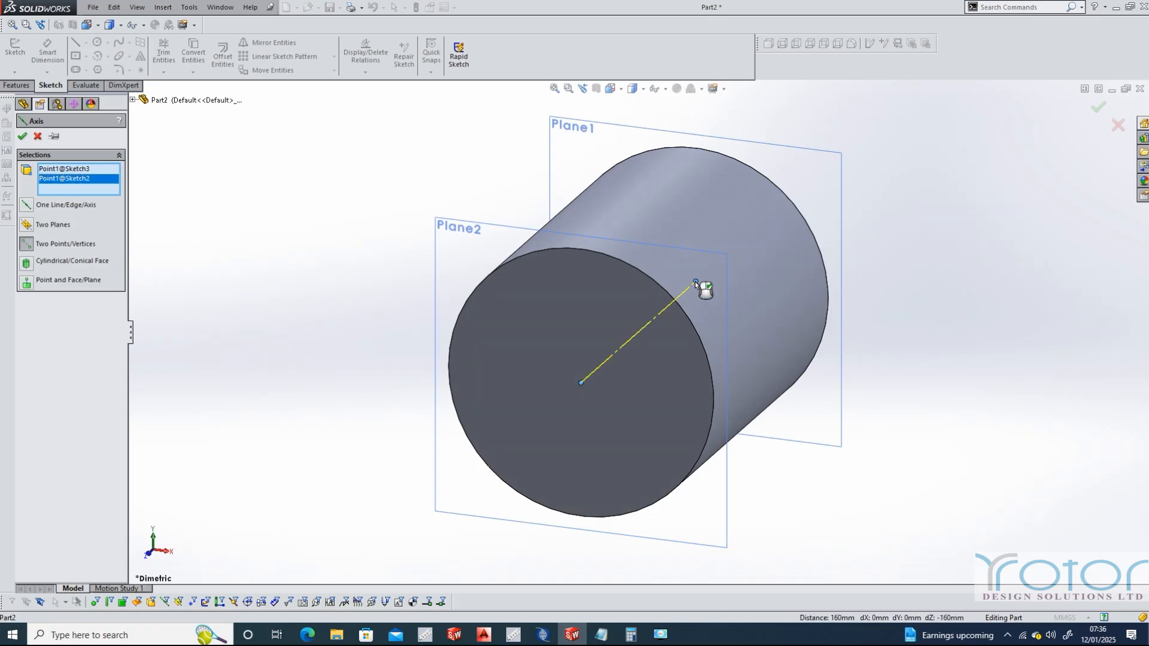
{"action": "left_click", "coordinate": [24, 137]}
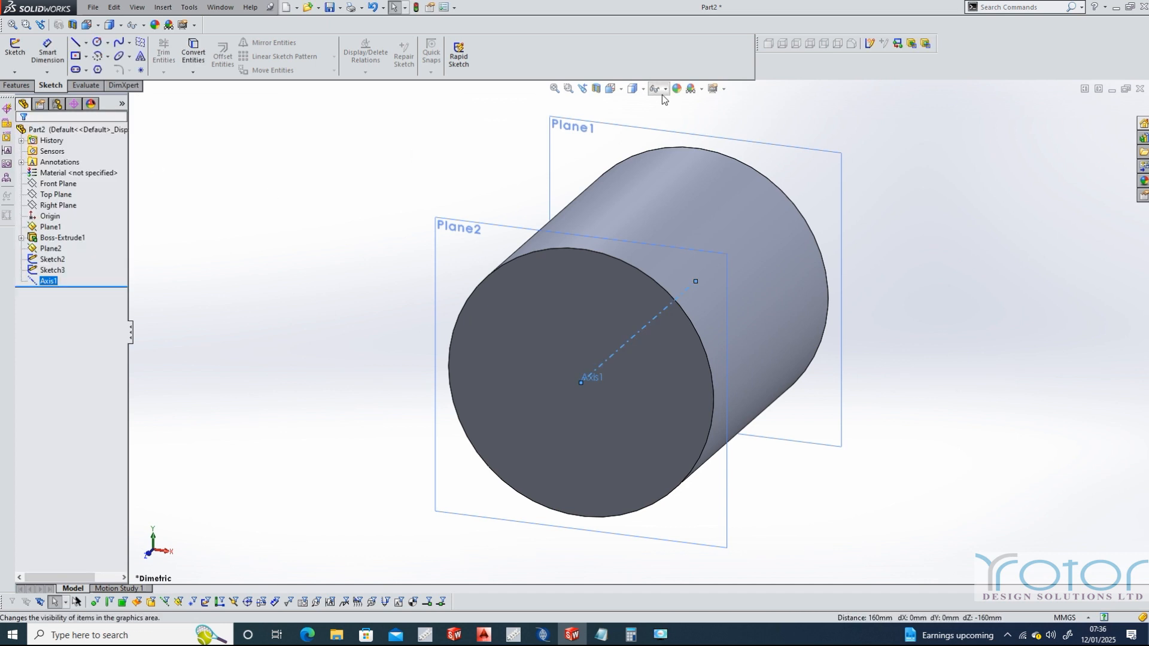
Sketch a single point on the Top Plane beside the cylinder at X 120 and Y 0, and close the sketch
{"action": "left_click", "coordinate": [621, 91]}
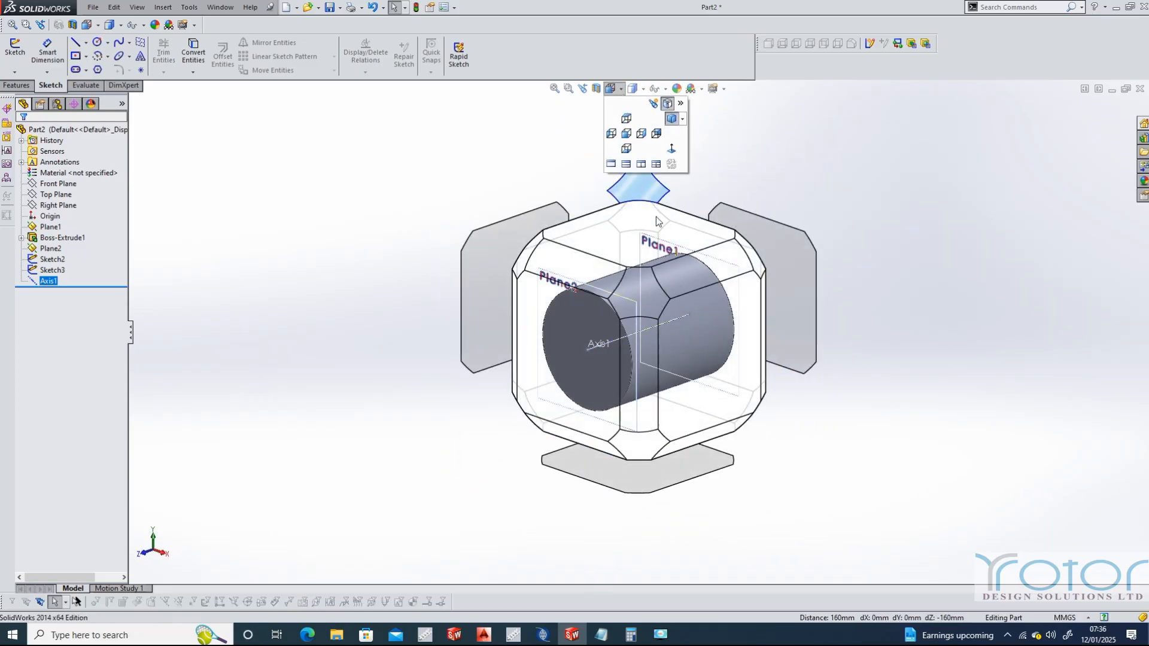
{"action": "left_click", "coordinate": [651, 222]}
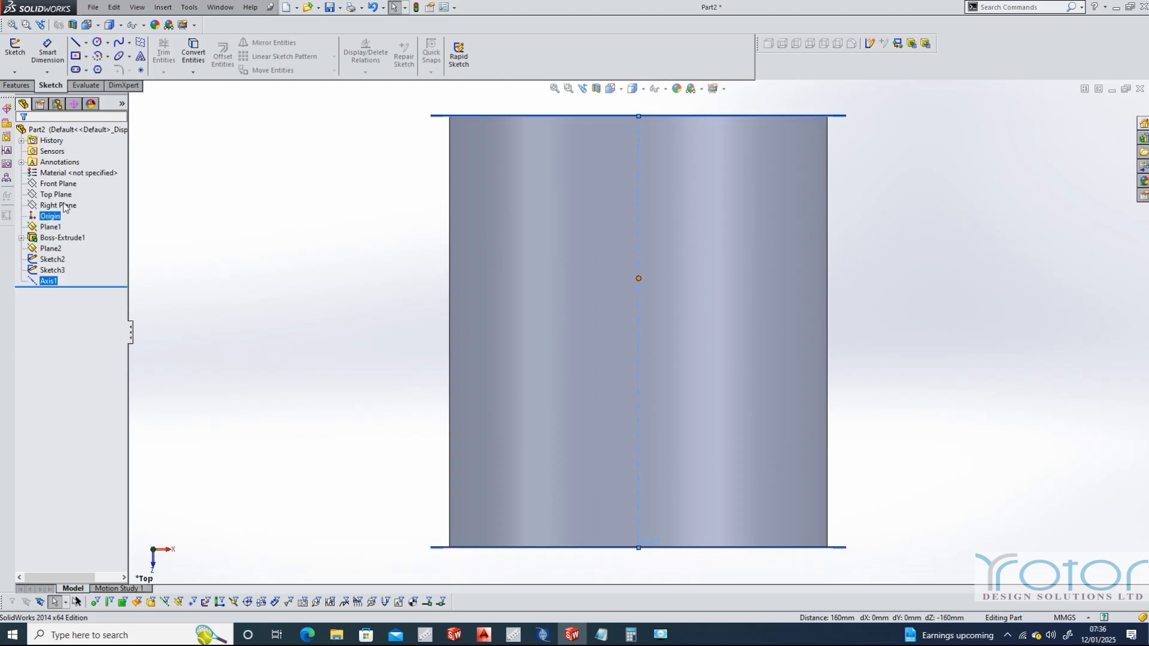
{"action": "left_click", "coordinate": [57, 195]}
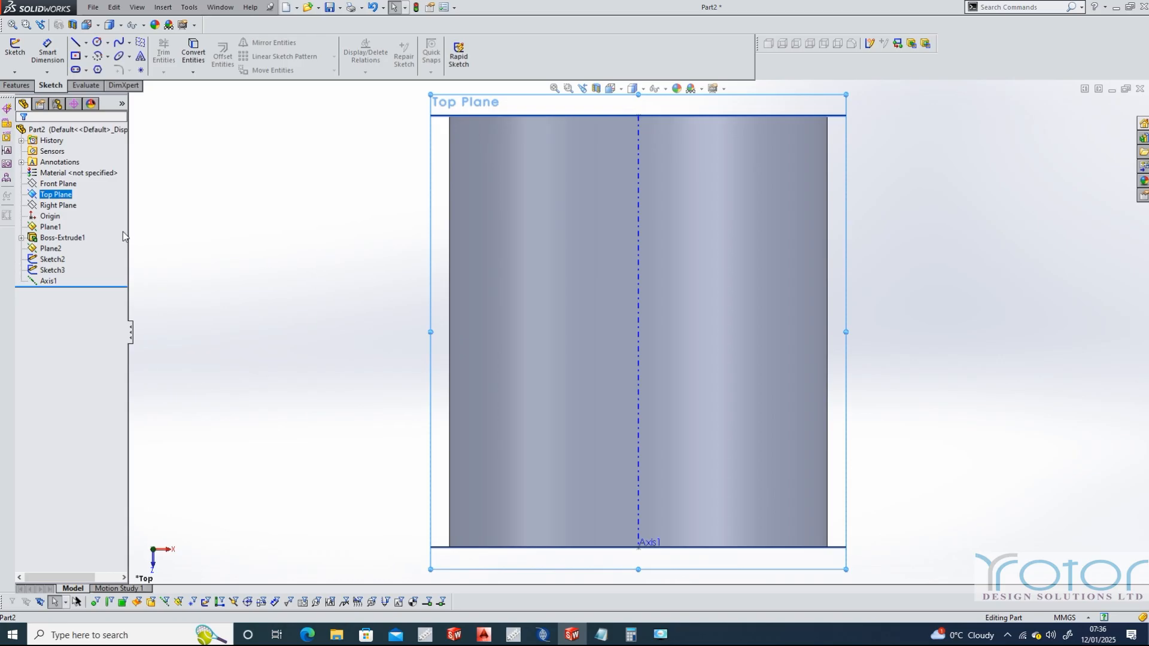
{"action": "left_click", "coordinate": [141, 71]}
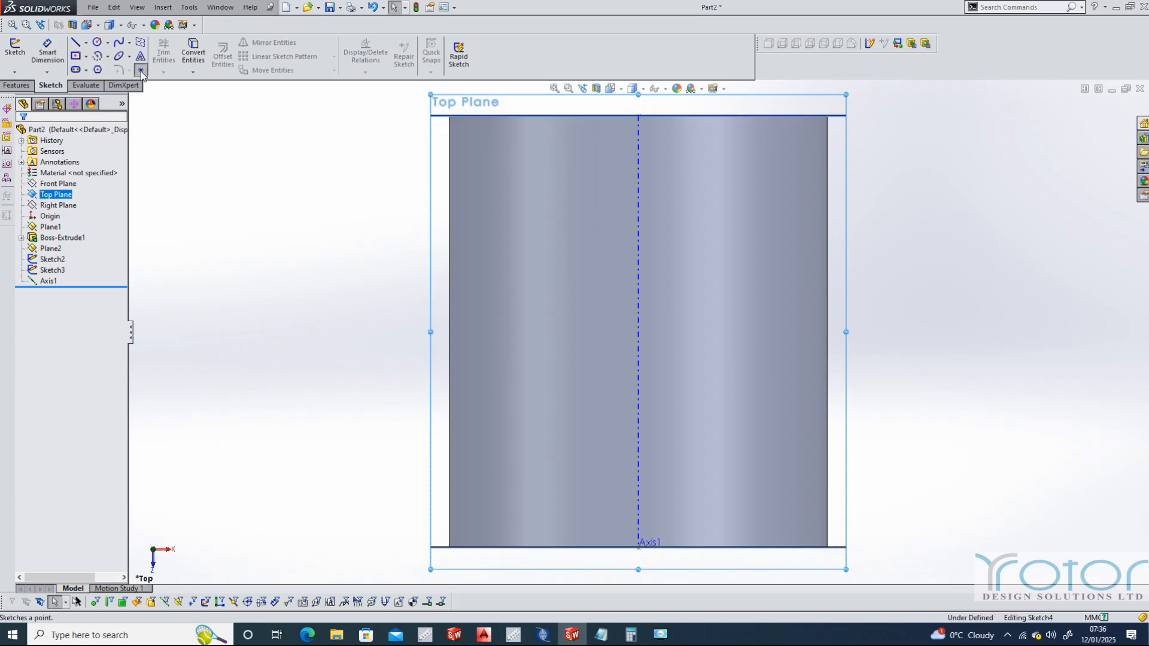
{"action": "left_click", "coordinate": [957, 294]}
{"action": "left_click_drag", "start_coordinate": [84, 296], "coordinate": [57, 298]}
{"action": "type", "text": "120.00"}
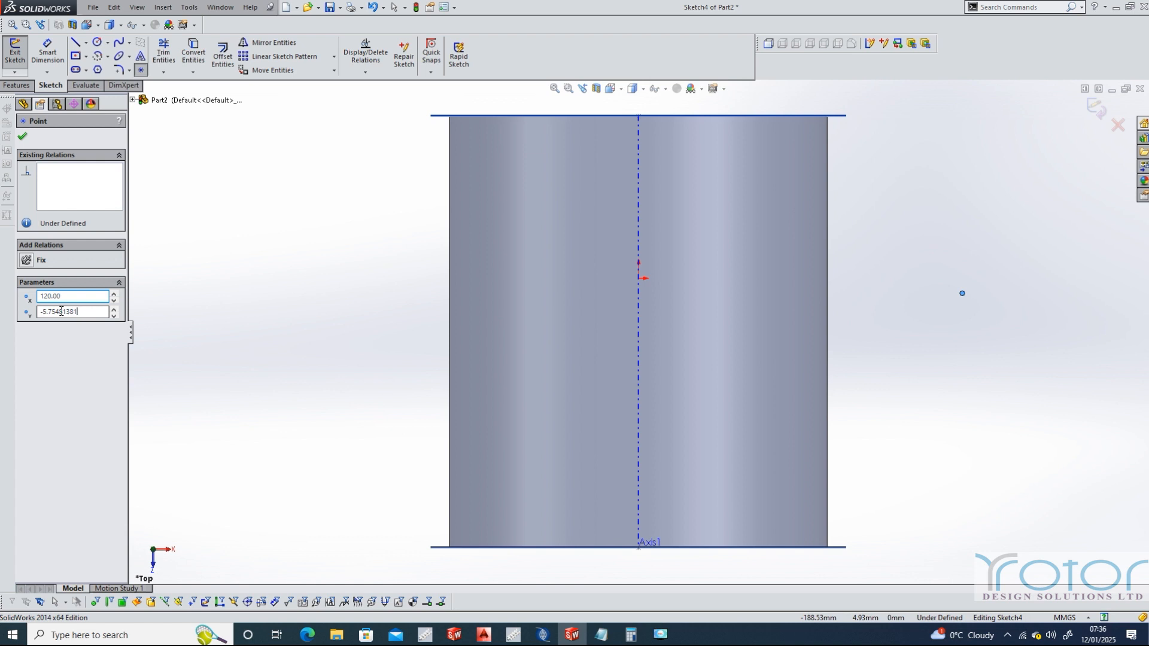
{"action": "double_click", "coordinate": [61, 311]}
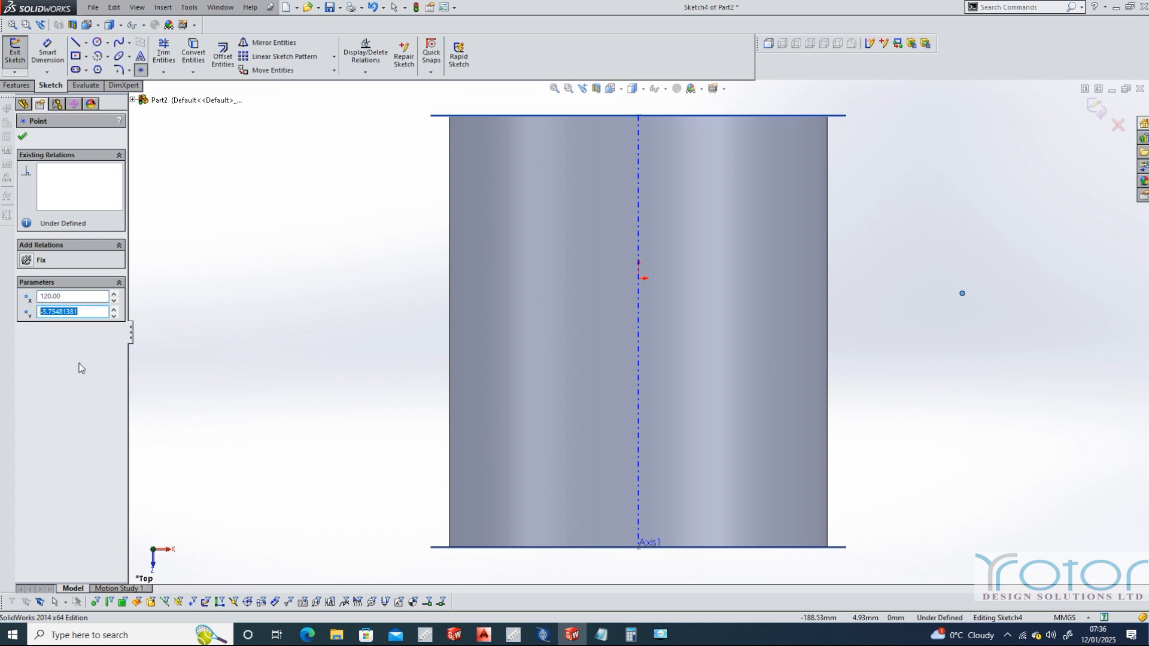
{"action": "type", "text": "0"}
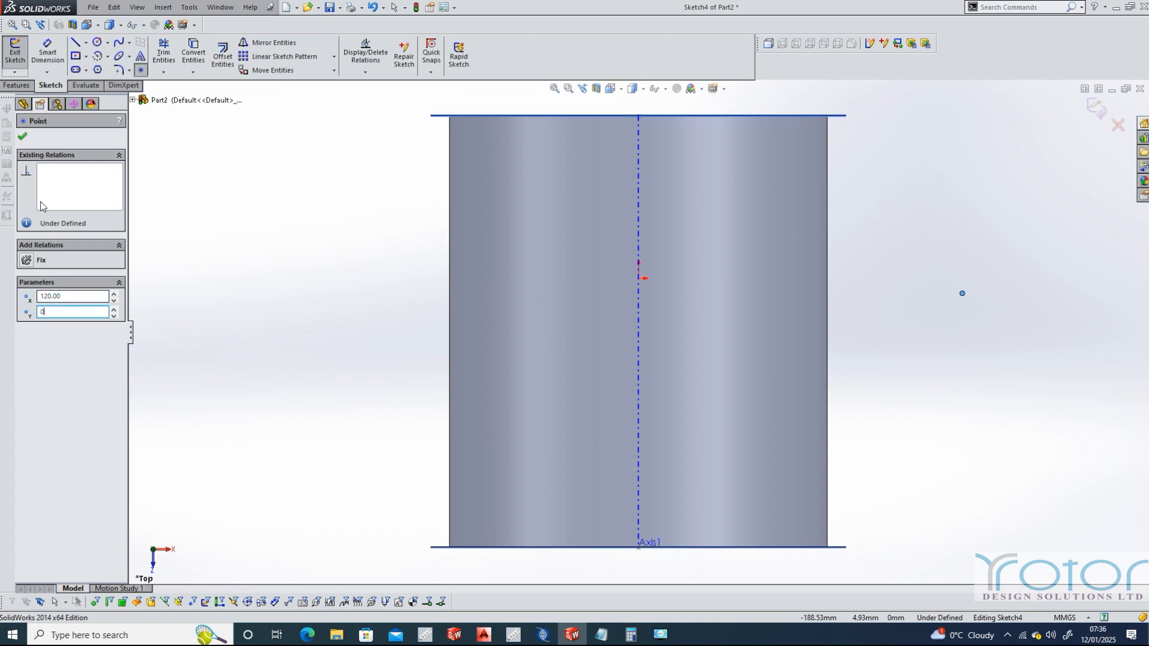
{"action": "left_click", "coordinate": [22, 137]}
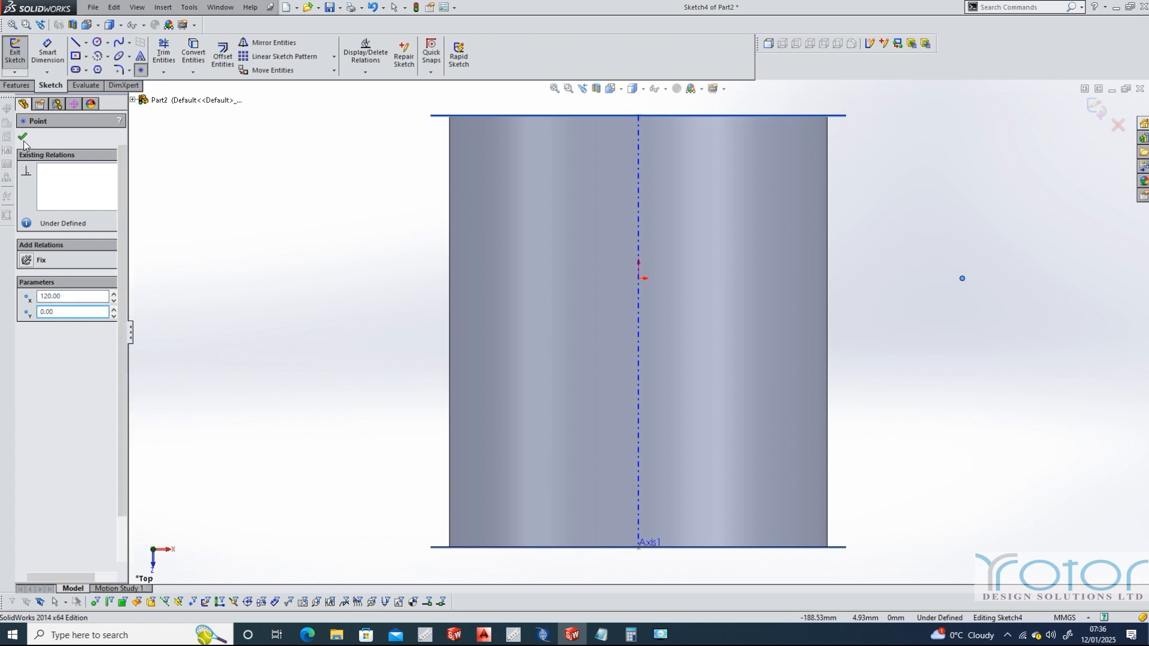
{"action": "left_click", "coordinate": [15, 53]}
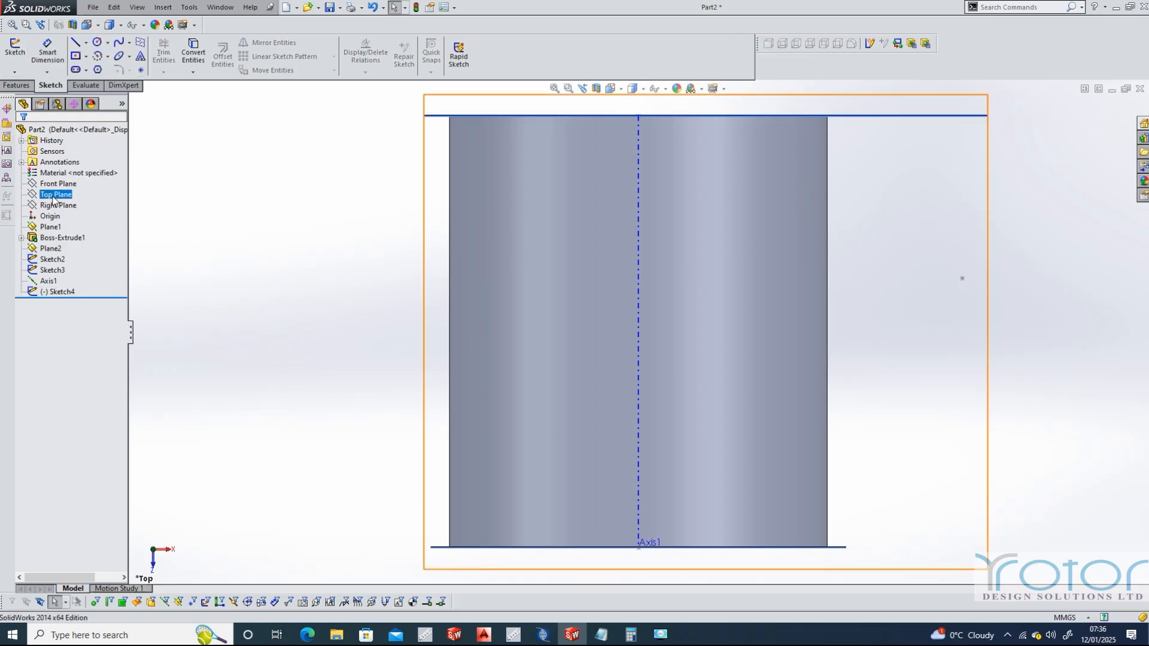
In a new sketch on the Top Plane, draw a horizontal line from the offset point toward the cylinder, entering 12.5 mm as its length
{"action": "left_click", "coordinate": [56, 195]}
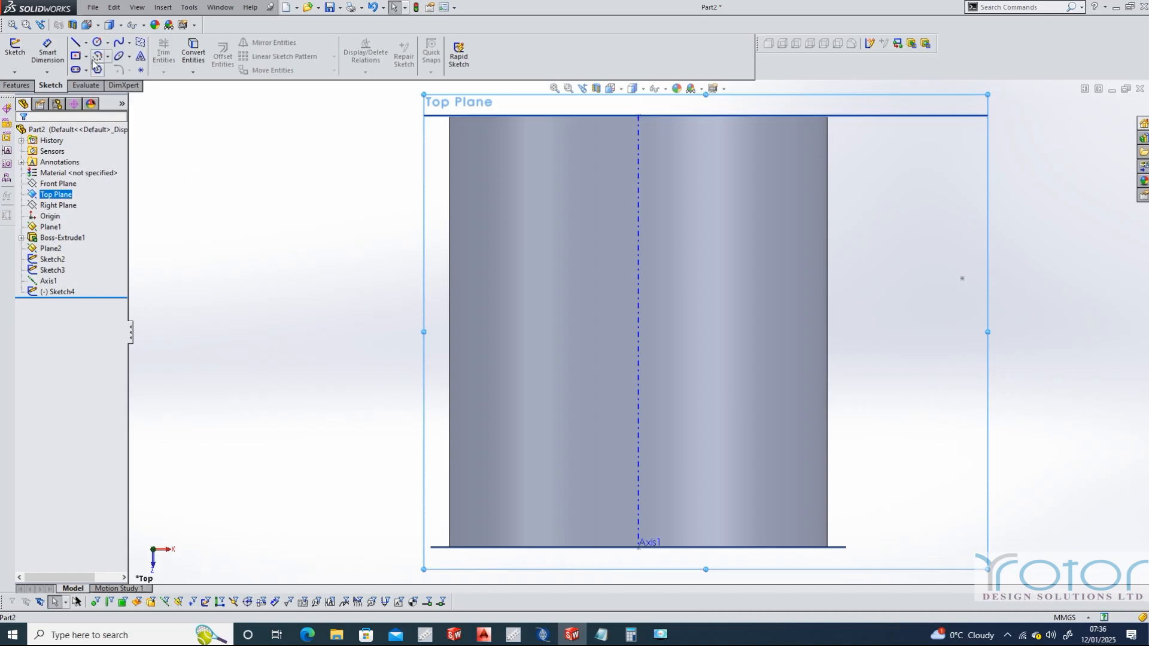
{"action": "left_click", "coordinate": [75, 42]}
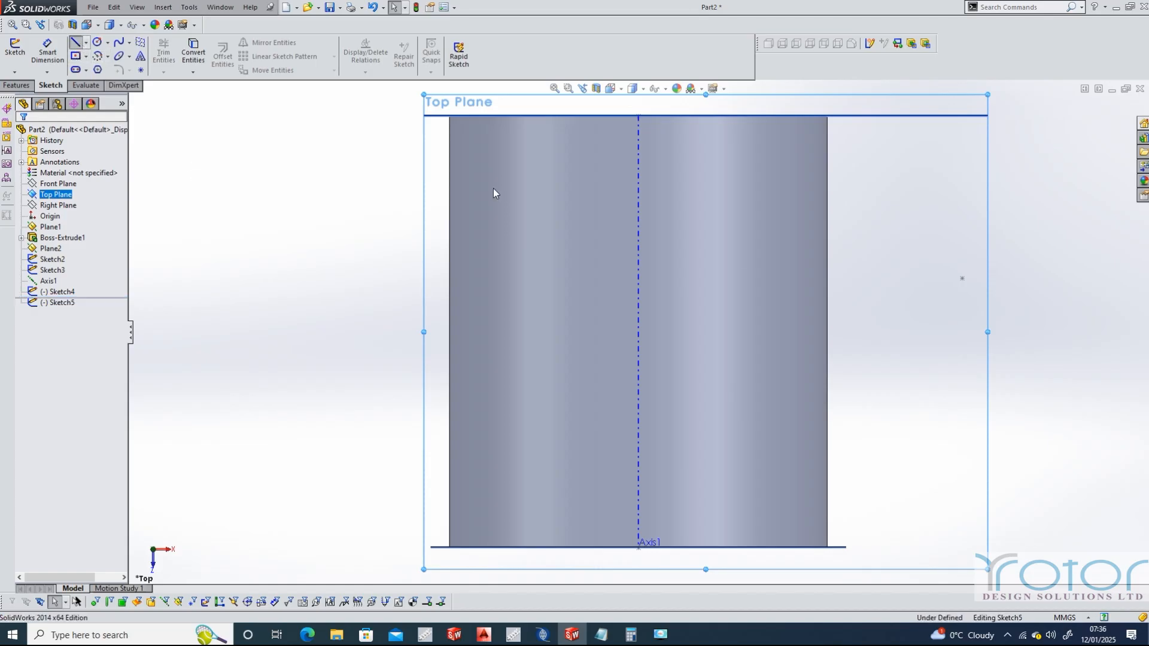
{"action": "left_click", "coordinate": [962, 277]}
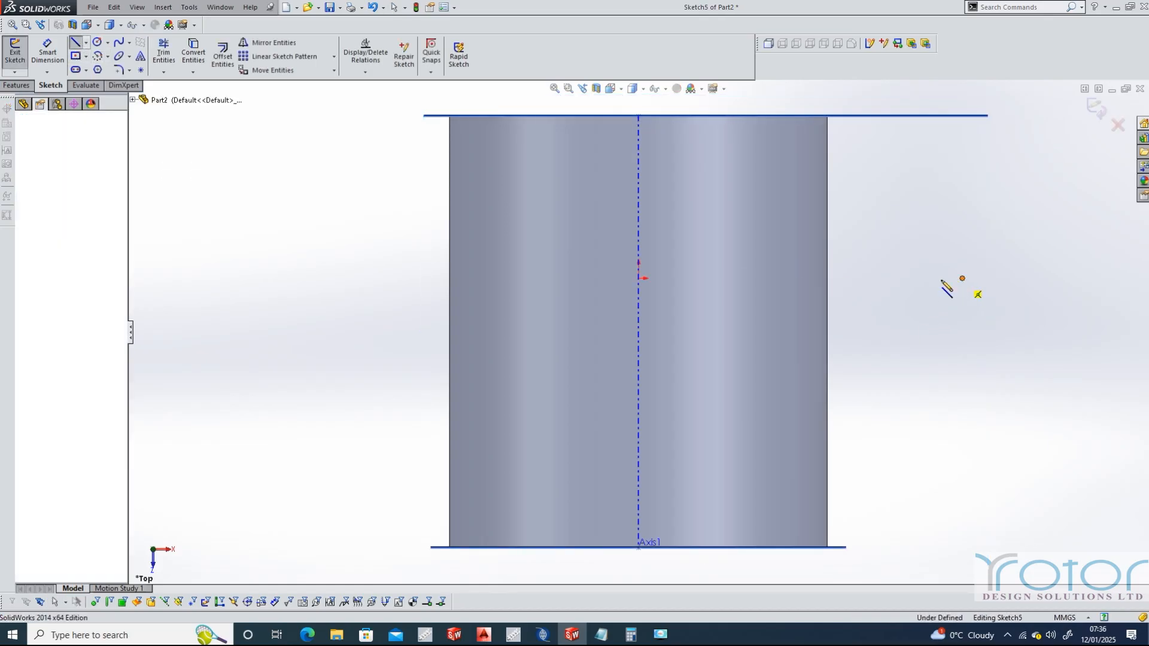
{"action": "left_click", "coordinate": [923, 279]}
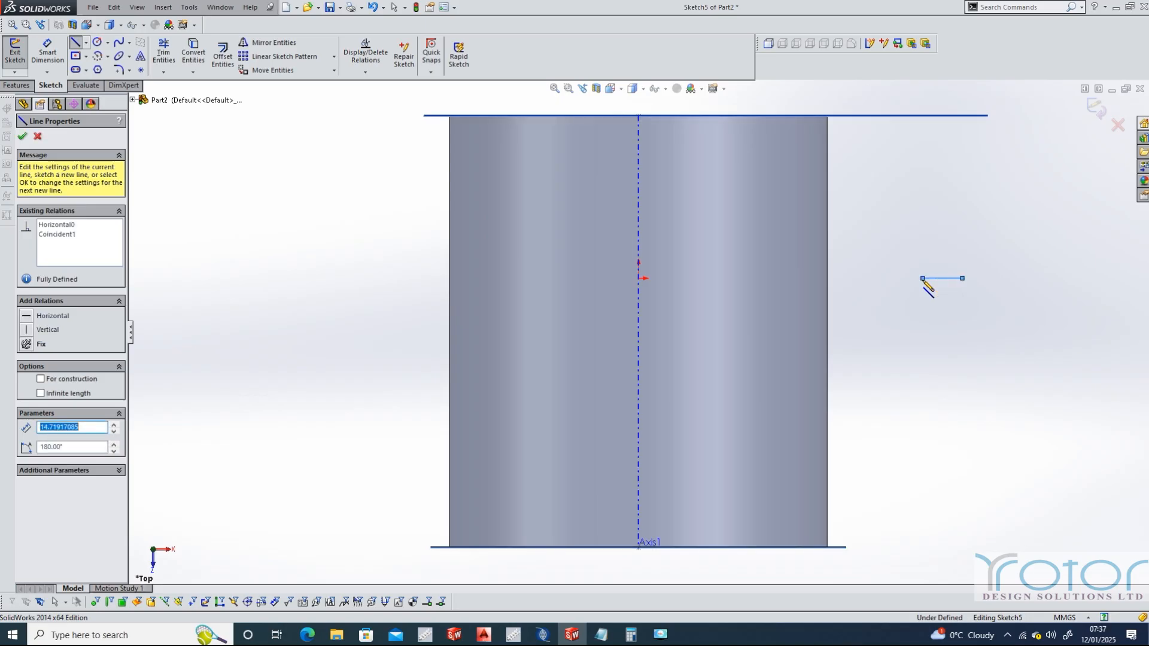
{"action": "type", "text": "12.5"}
{"action": "key", "text": "Return"}
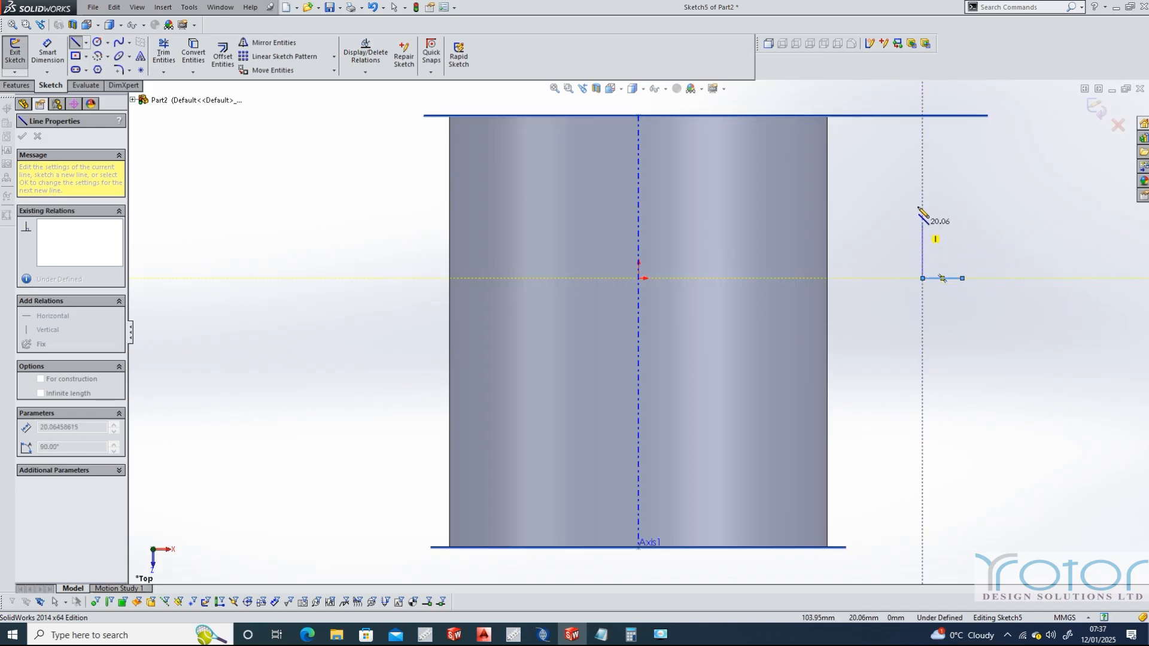
Draw an 85 mm vertical line up from the short line's inner end, and a horizontal line about 28 mm long outward from its top
{"action": "left_click", "coordinate": [924, 90]}
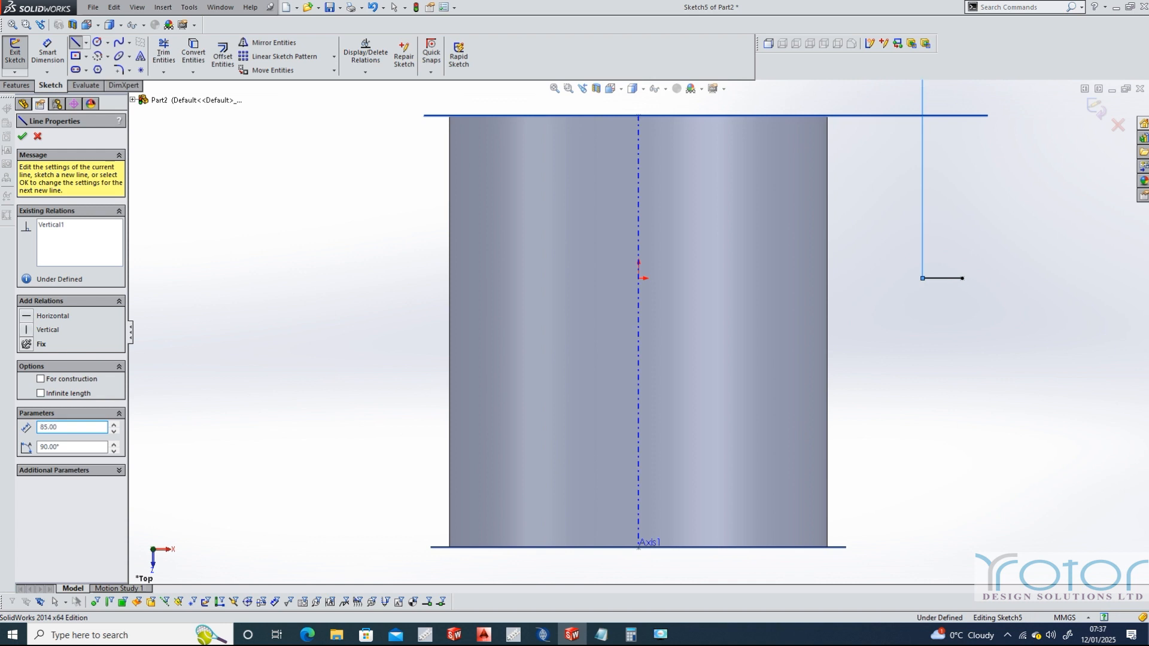
{"action": "scroll", "coordinate": [996, 85], "scroll_direction": "down", "scroll_amount": 1}
{"action": "scroll", "coordinate": [951, 89], "scroll_direction": "up", "scroll_amount": 3}
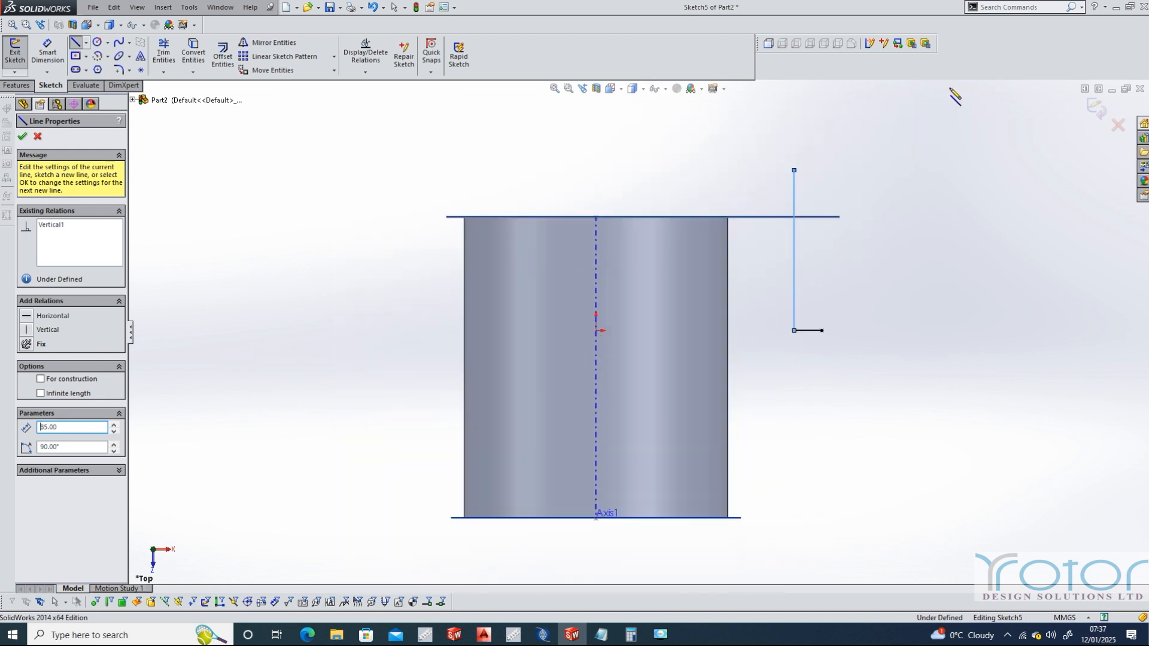
{"action": "left_click", "coordinate": [794, 170]}
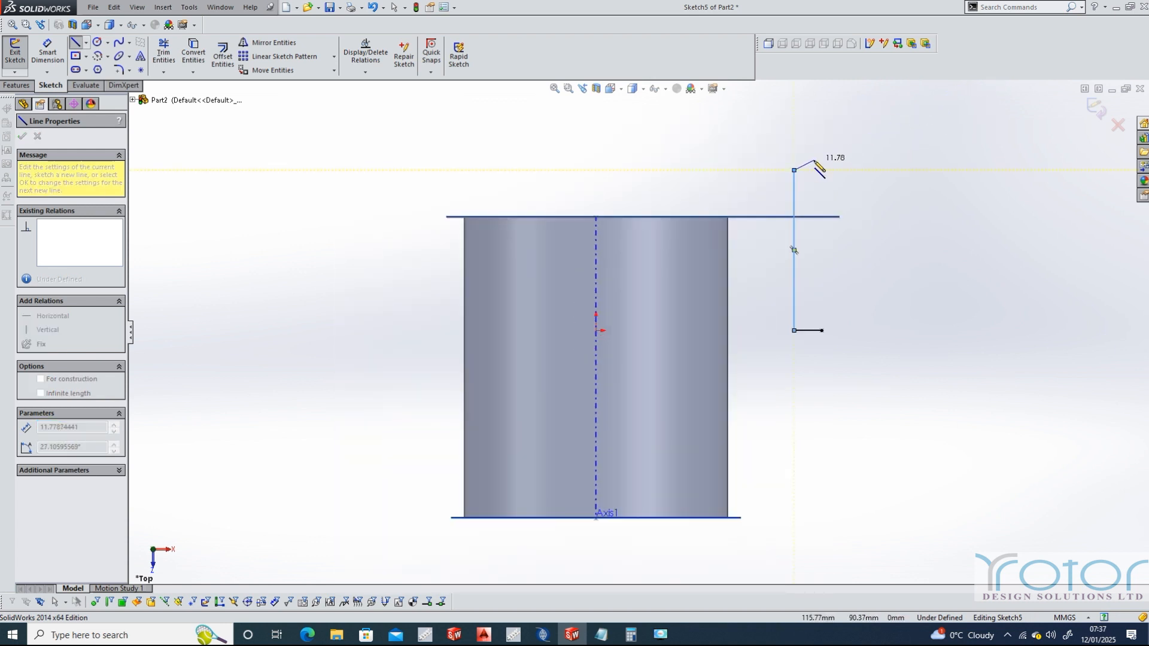
{"action": "left_click", "coordinate": [848, 171]}
{"action": "type", "text": "2"}
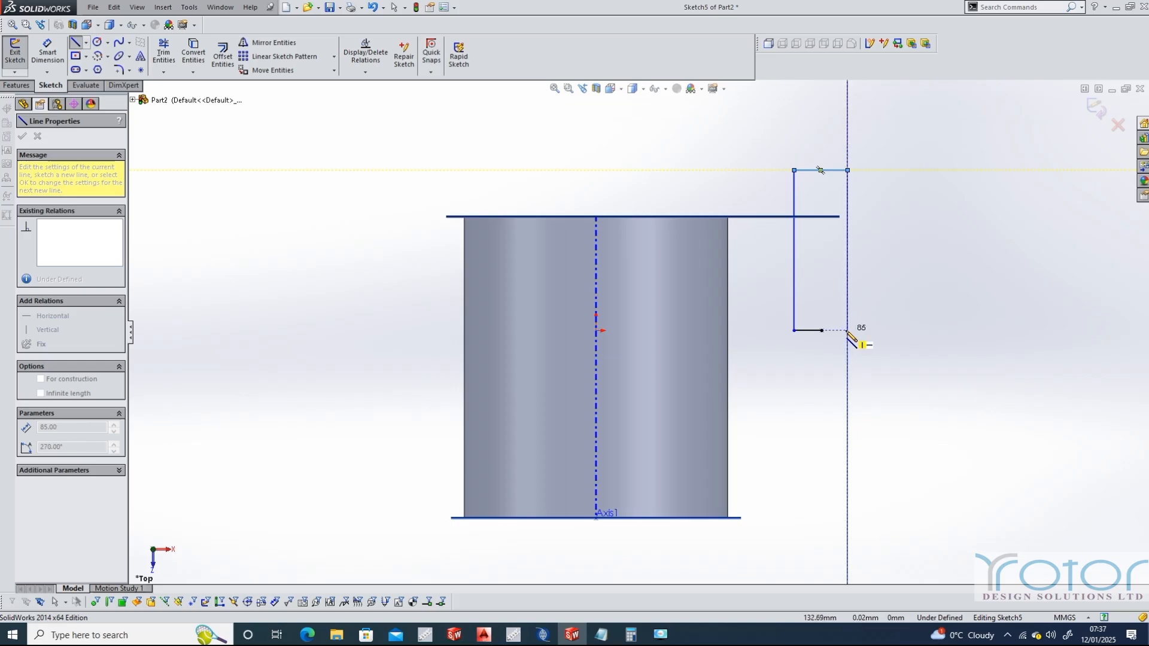
Complete the rectangular profile with an 85 mm vertical line down and a horizontal line back to the offset point, and close the sketch
{"action": "left_click", "coordinate": [847, 330]}
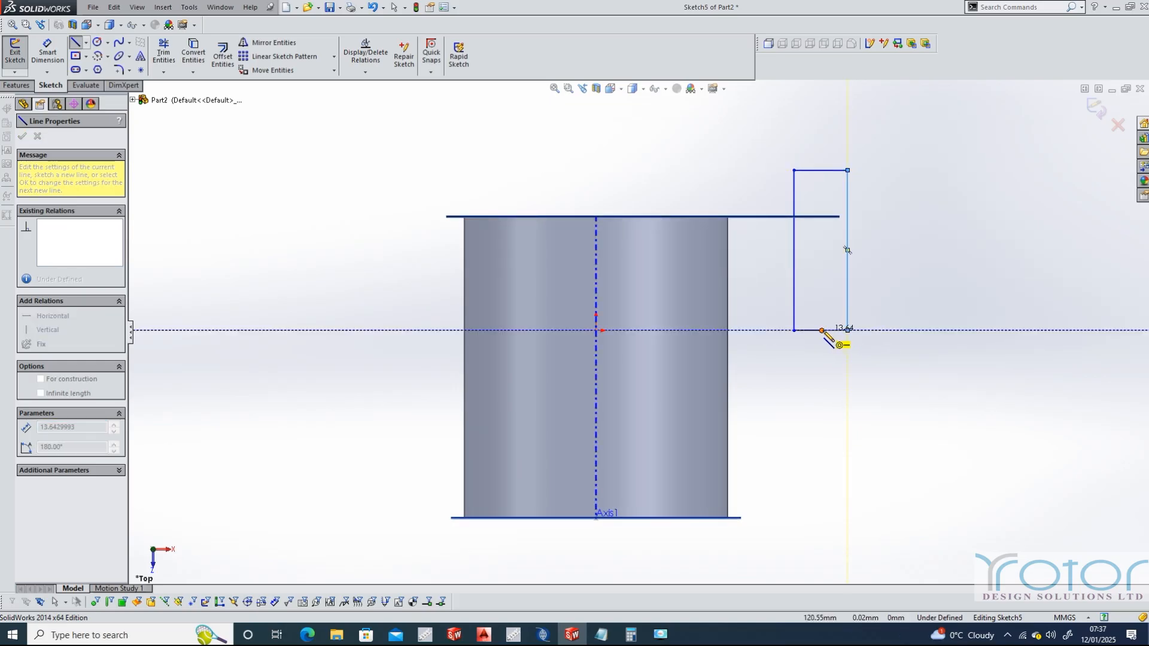
{"action": "left_click", "coordinate": [821, 330]}
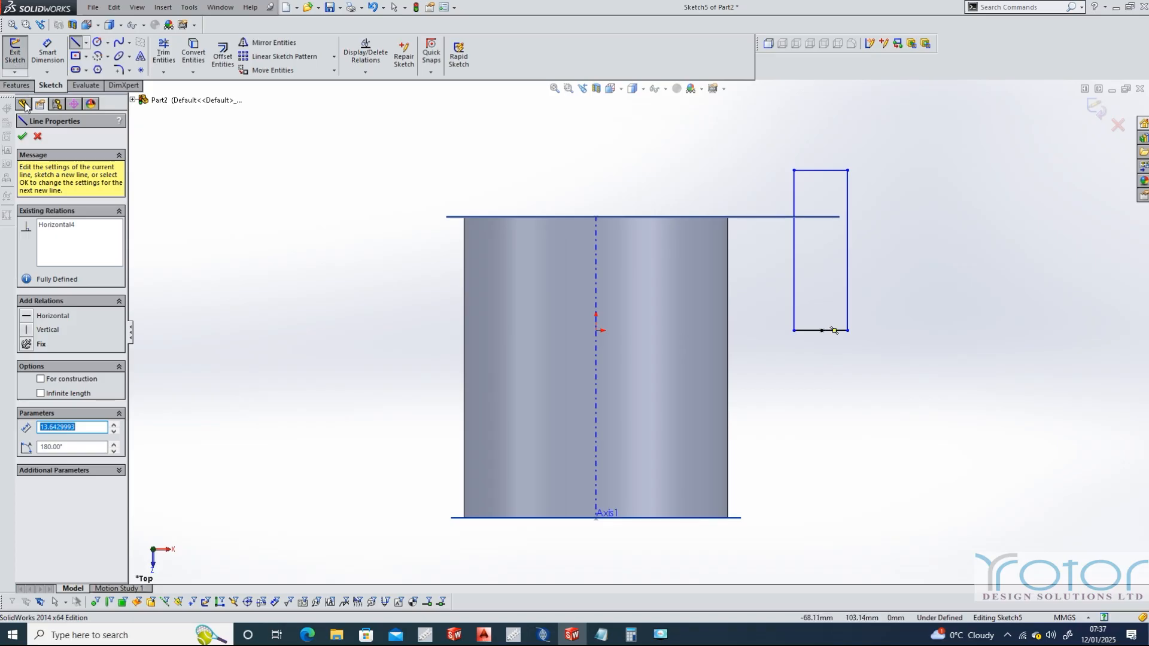
{"action": "left_click", "coordinate": [22, 136]}
{"action": "left_click", "coordinate": [13, 62]}
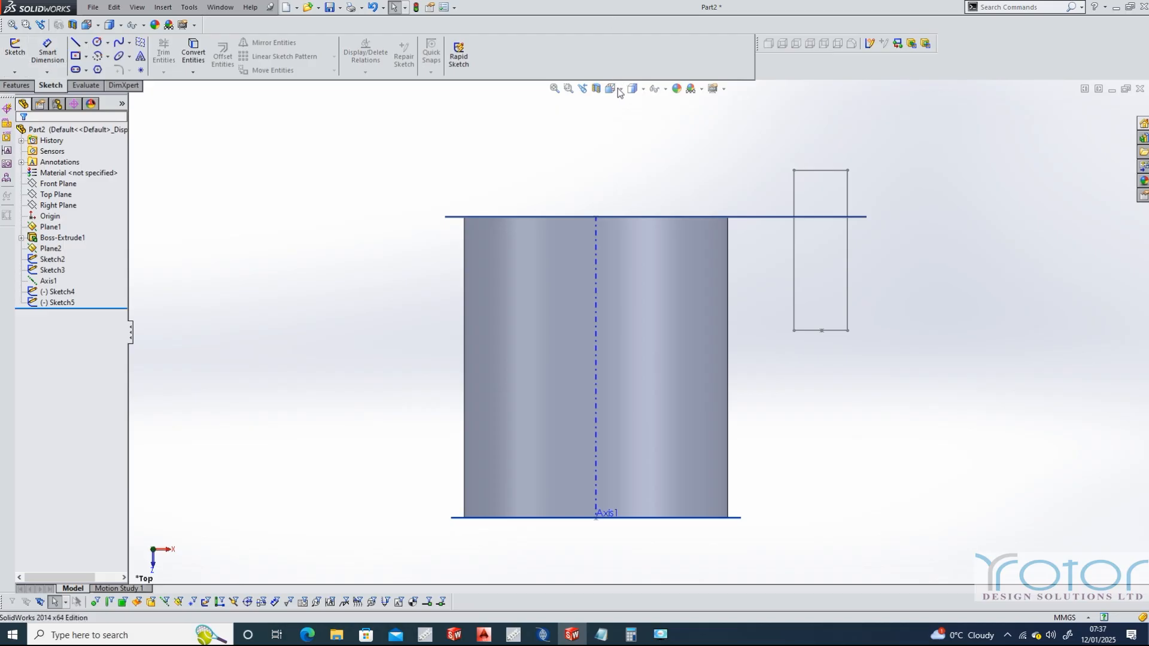
Orient the model to the Front view, facing the cylinder's circular end
{"action": "left_click", "coordinate": [621, 89]}
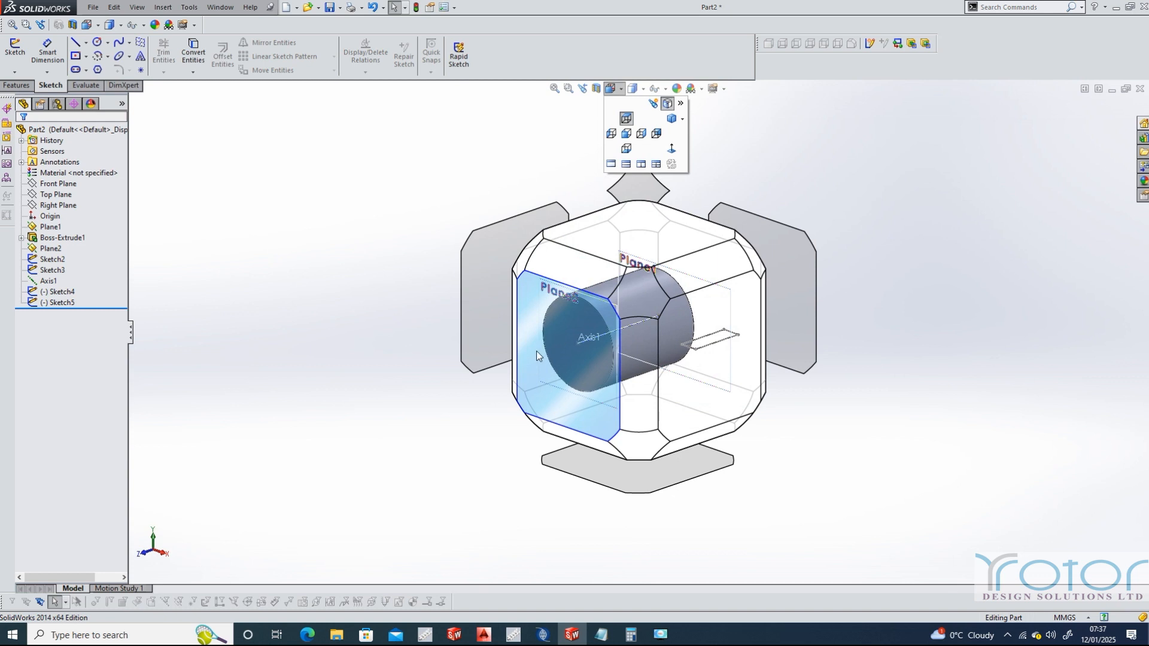
{"action": "left_click", "coordinate": [536, 351]}
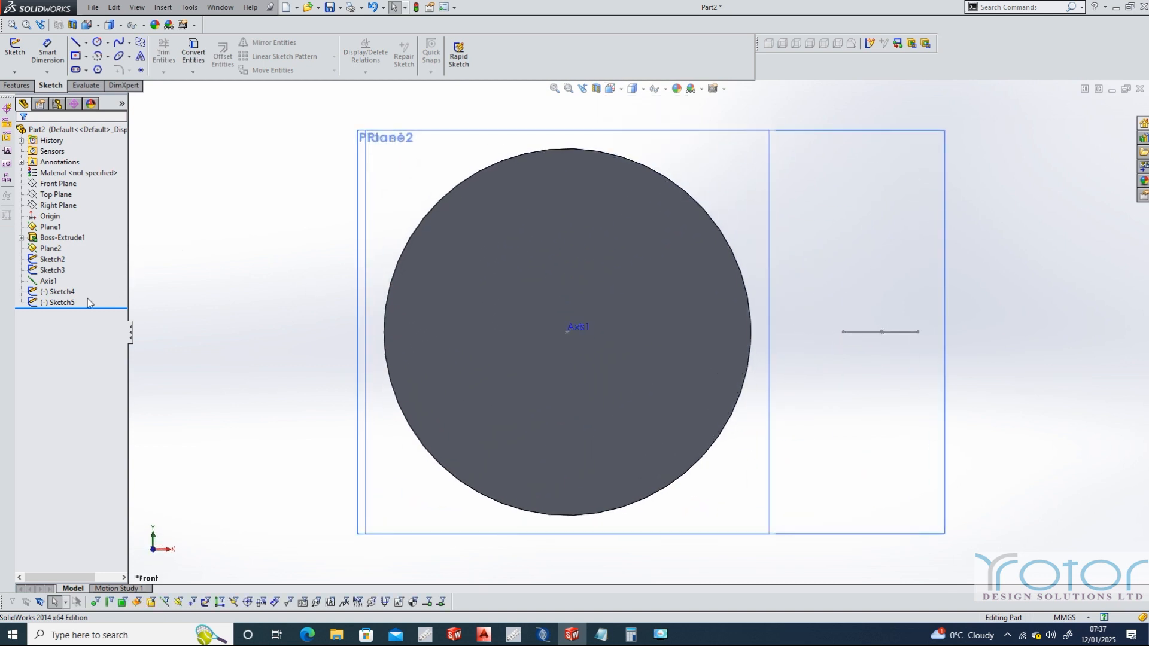
{"action": "left_click", "coordinate": [99, 55]}
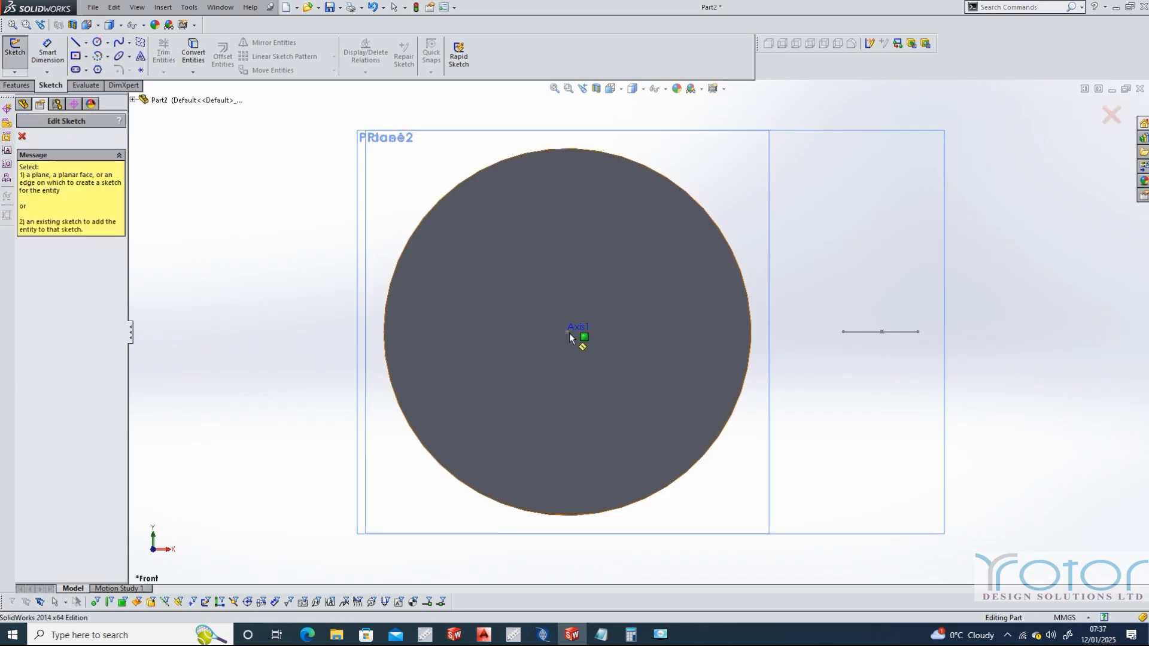
{"action": "left_click", "coordinate": [22, 137]}
{"action": "left_click", "coordinate": [58, 184]}
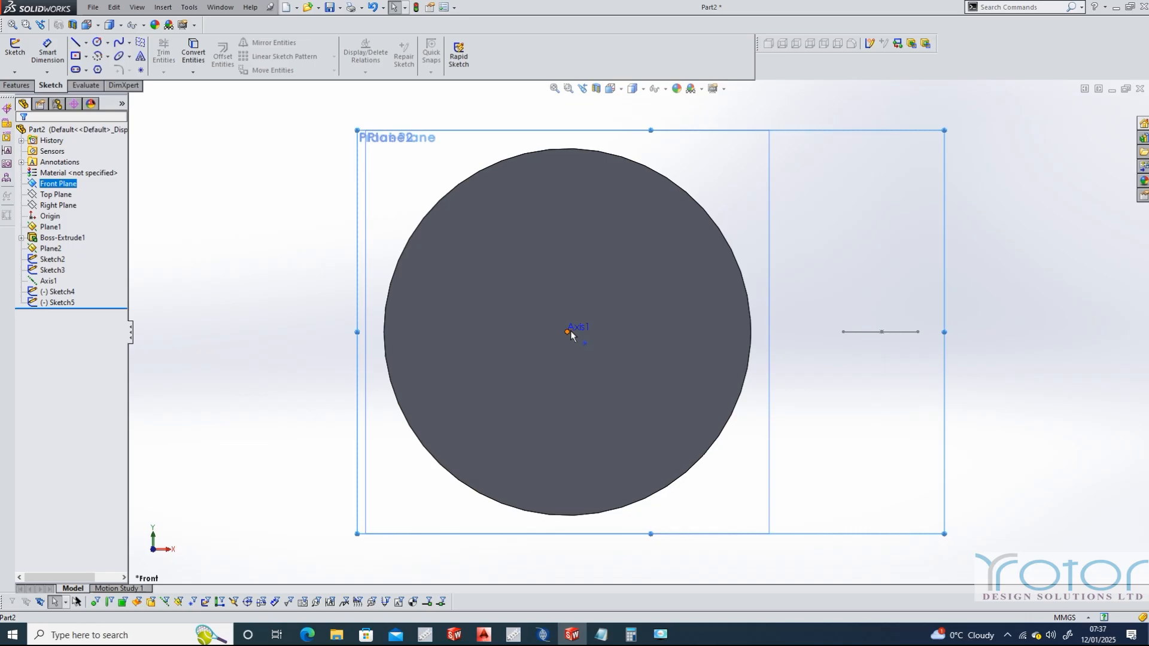
{"action": "left_click", "coordinate": [884, 332]}
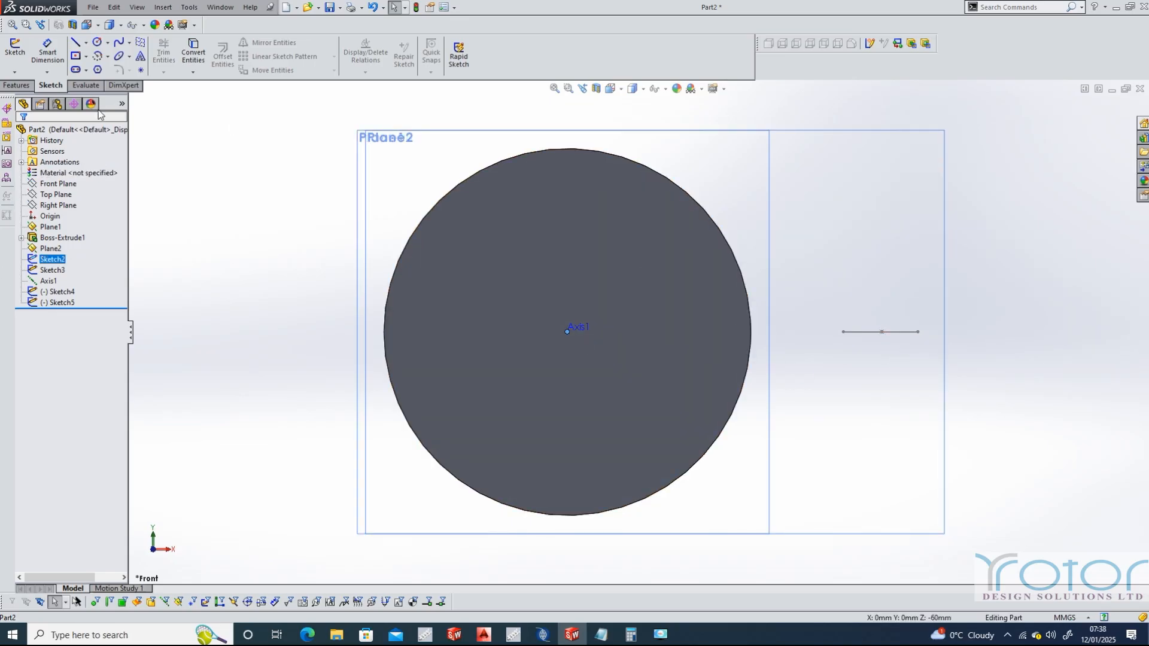
{"action": "left_click", "coordinate": [97, 41]}
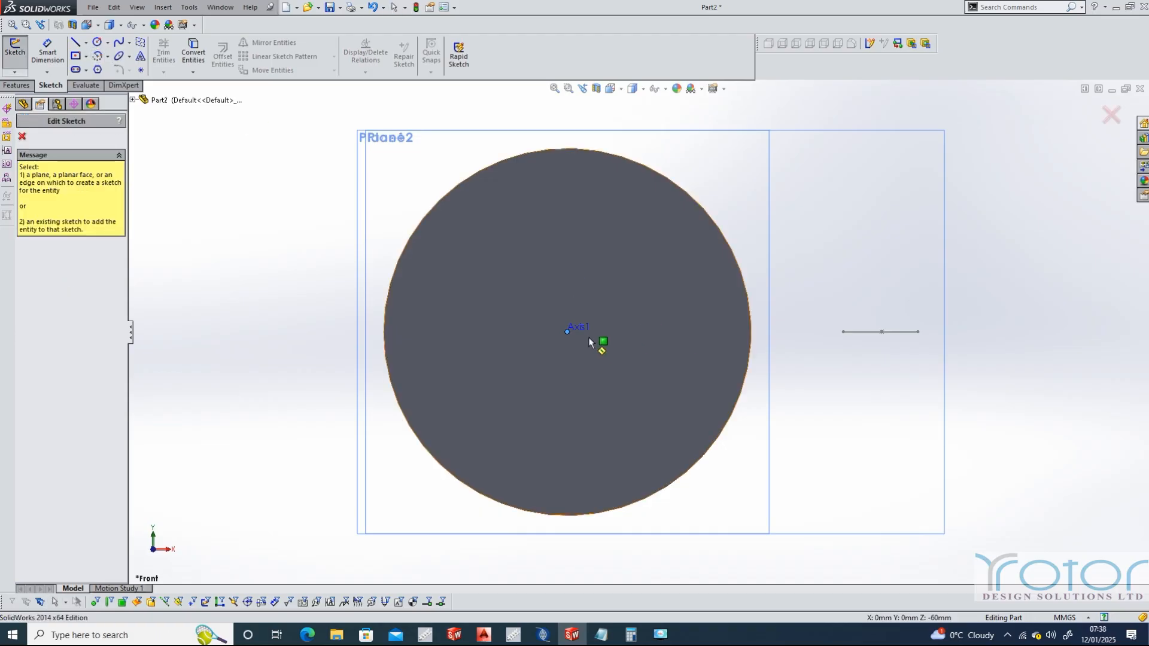
{"action": "left_click", "coordinate": [22, 136]}
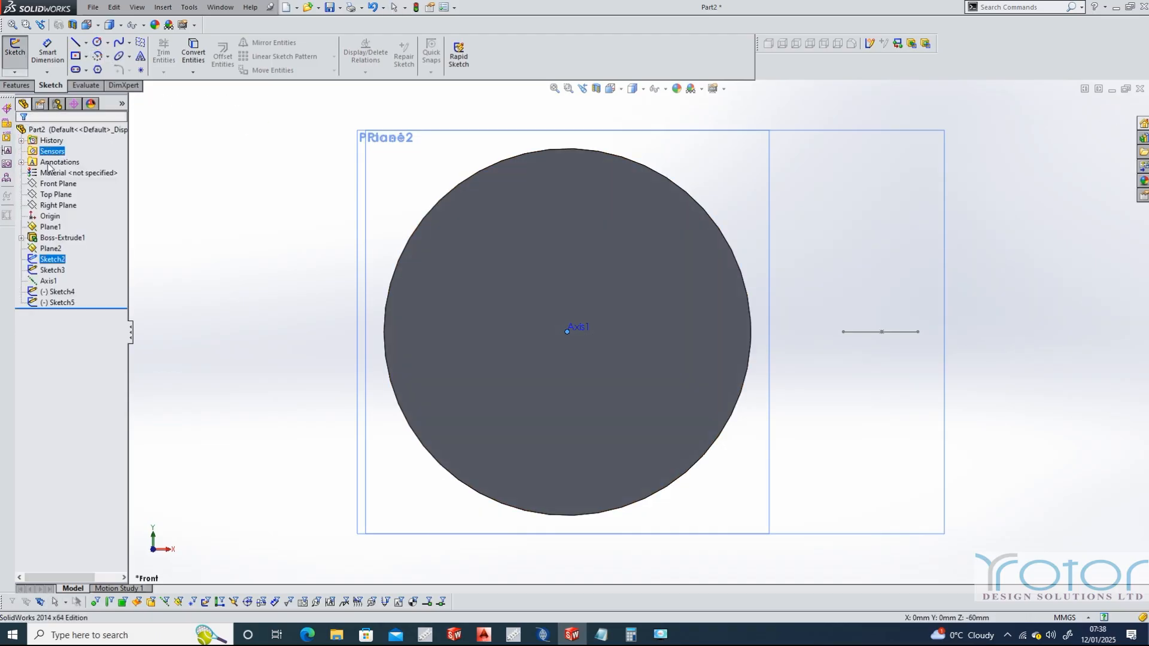
On the Front Plane, draw a nearly closed centre-point arc of 120 mm radius and about 355.7° around the cylinder's axis, starting at the offset point
{"action": "left_click", "coordinate": [58, 183]}
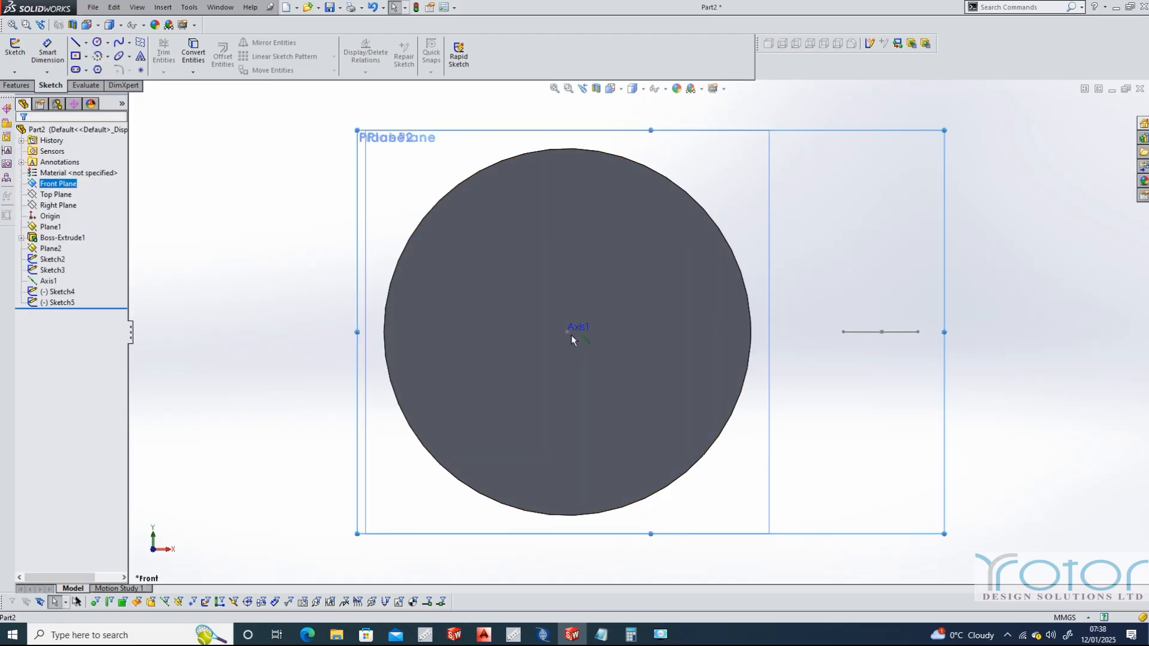
{"action": "left_click", "coordinate": [97, 56]}
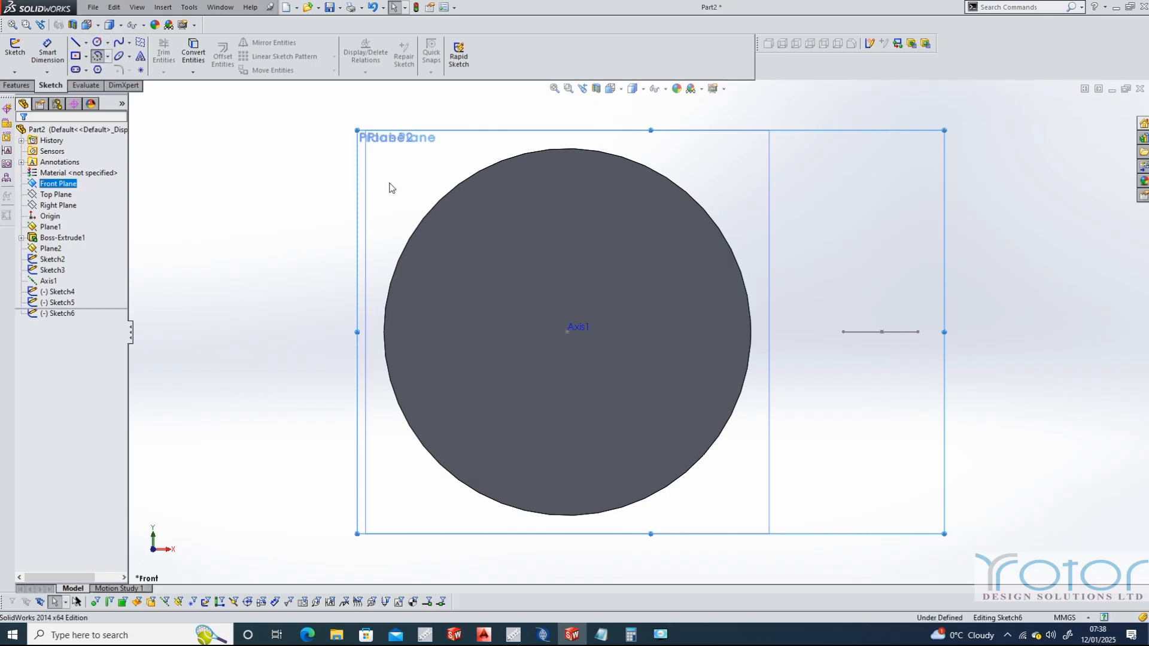
{"action": "left_click", "coordinate": [568, 331]}
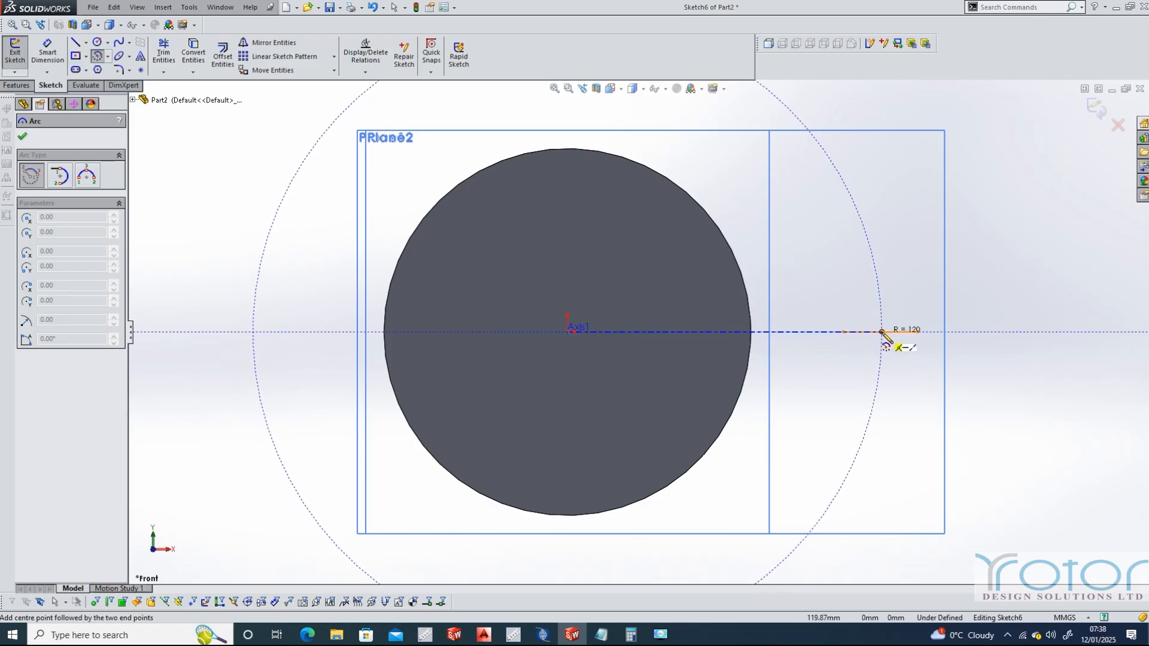
{"action": "left_click", "coordinate": [882, 332]}
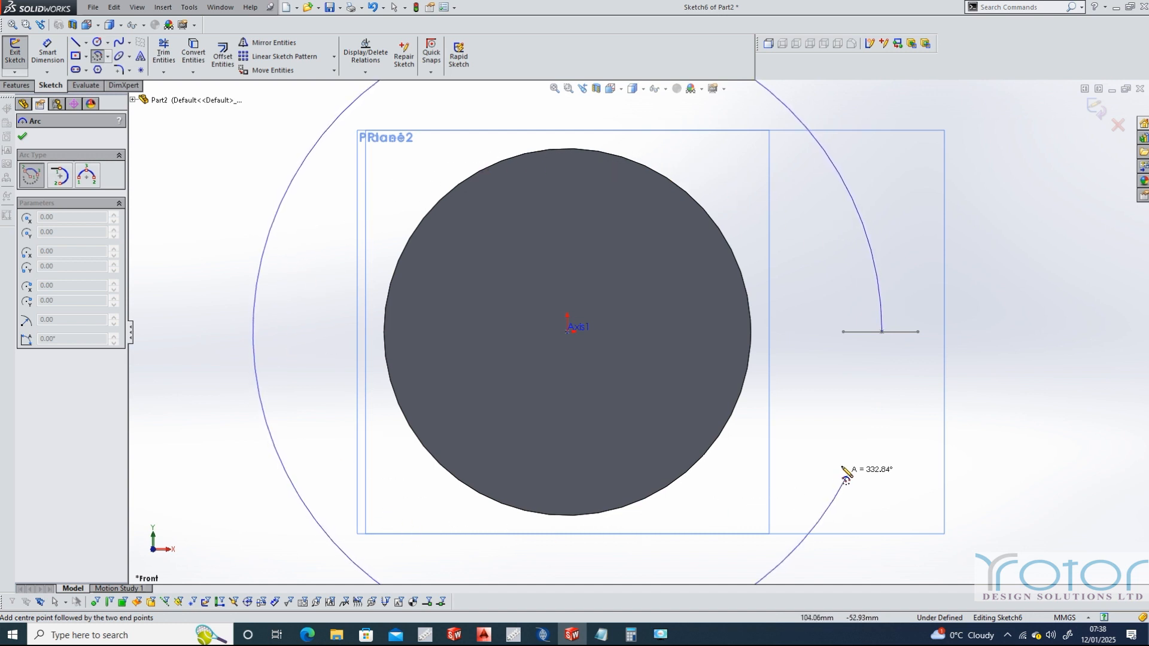
{"action": "left_click", "coordinate": [881, 356]}
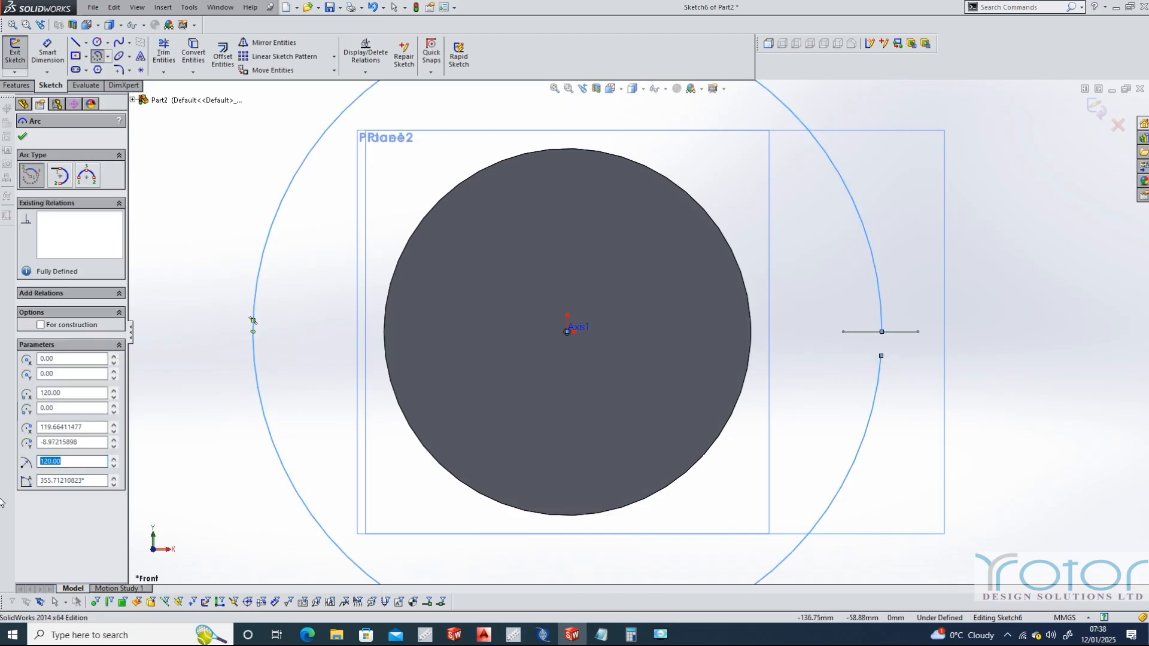
Copy the arc's angle value, accept the arc, and close the sketch
{"action": "left_click_drag", "start_coordinate": [85, 481], "coordinate": [41, 480]}
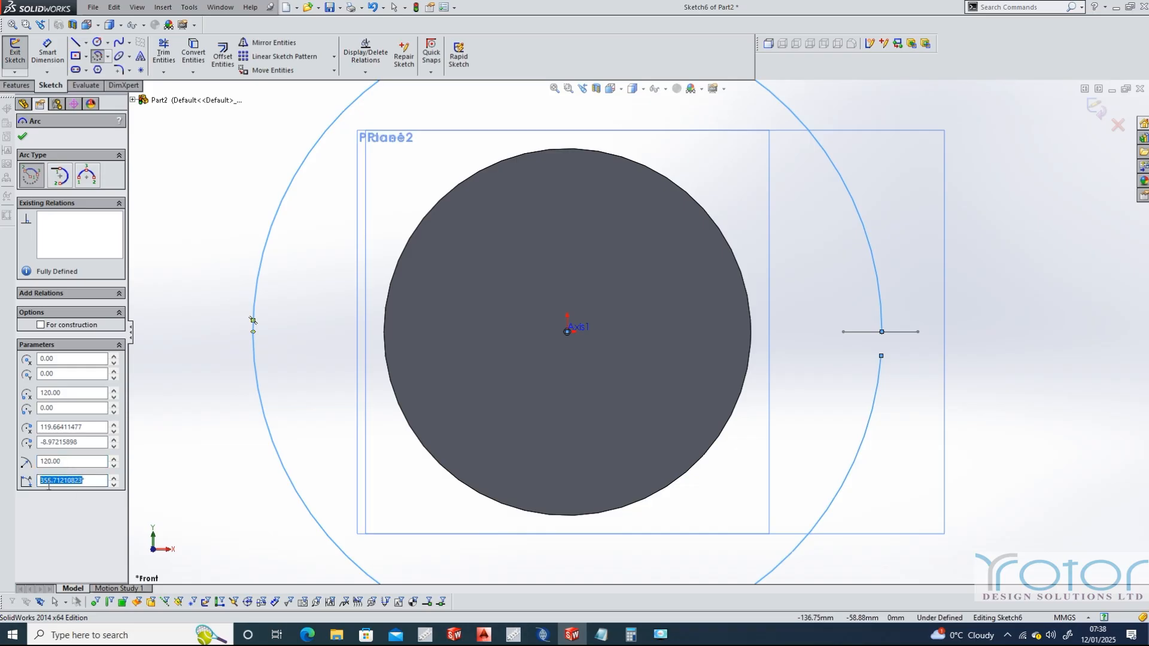
{"action": "right_click", "coordinate": [57, 482]}
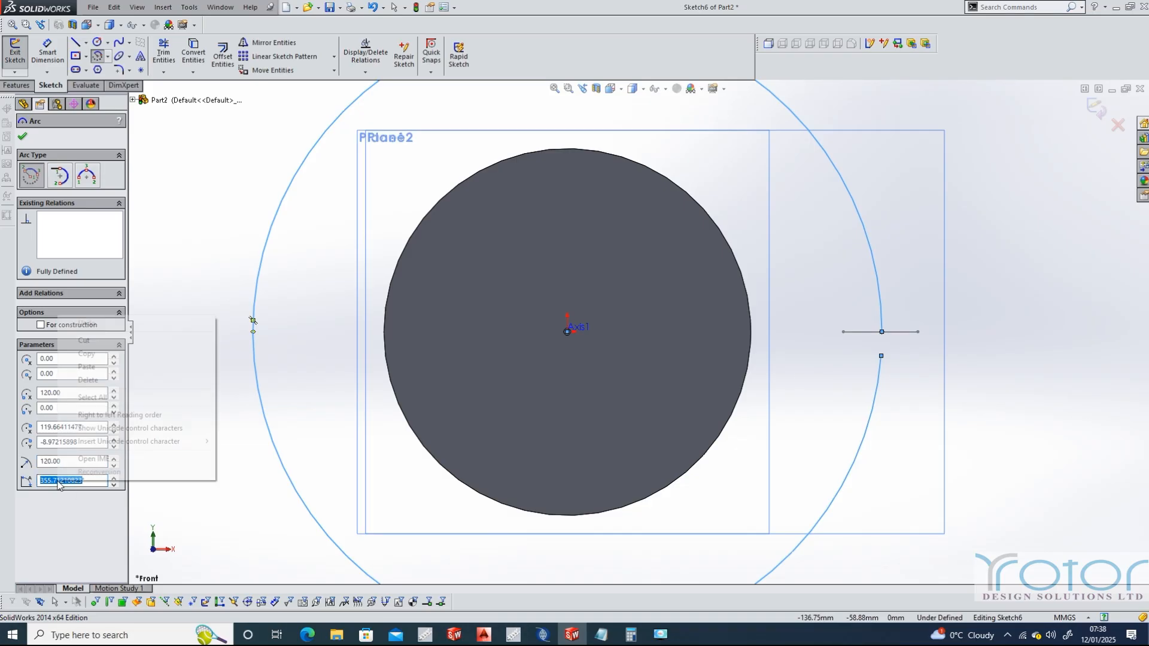
{"action": "left_click", "coordinate": [96, 354]}
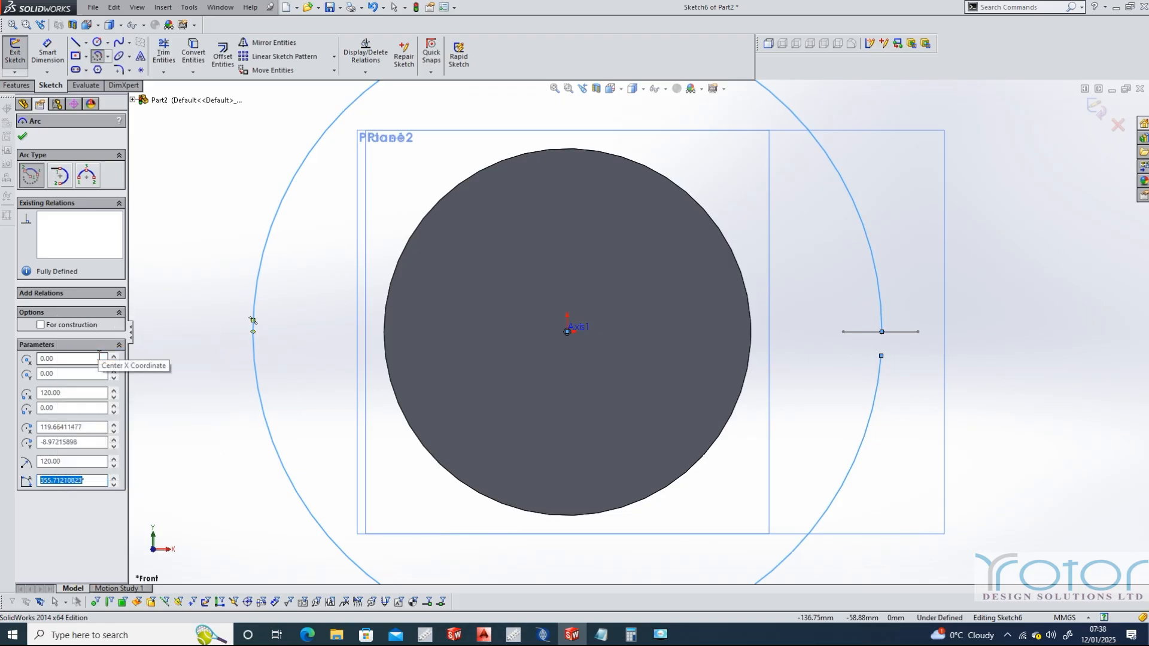
{"action": "scroll", "coordinate": [487, 337], "scroll_direction": "up", "scroll_amount": 2}
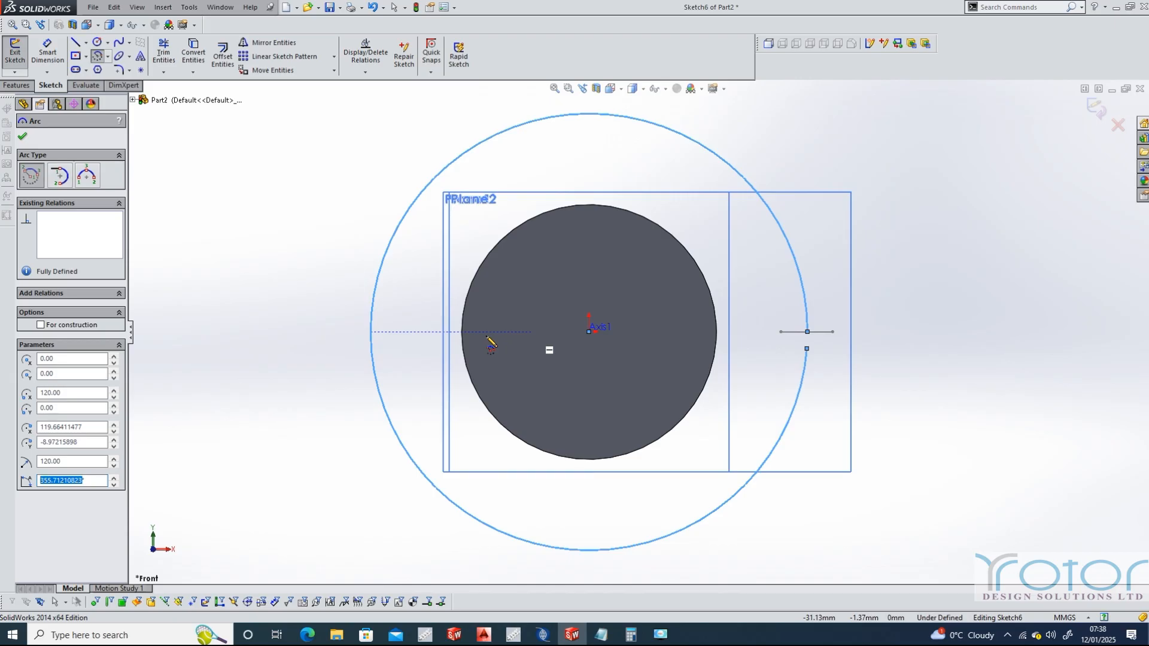
{"action": "left_click", "coordinate": [23, 136]}
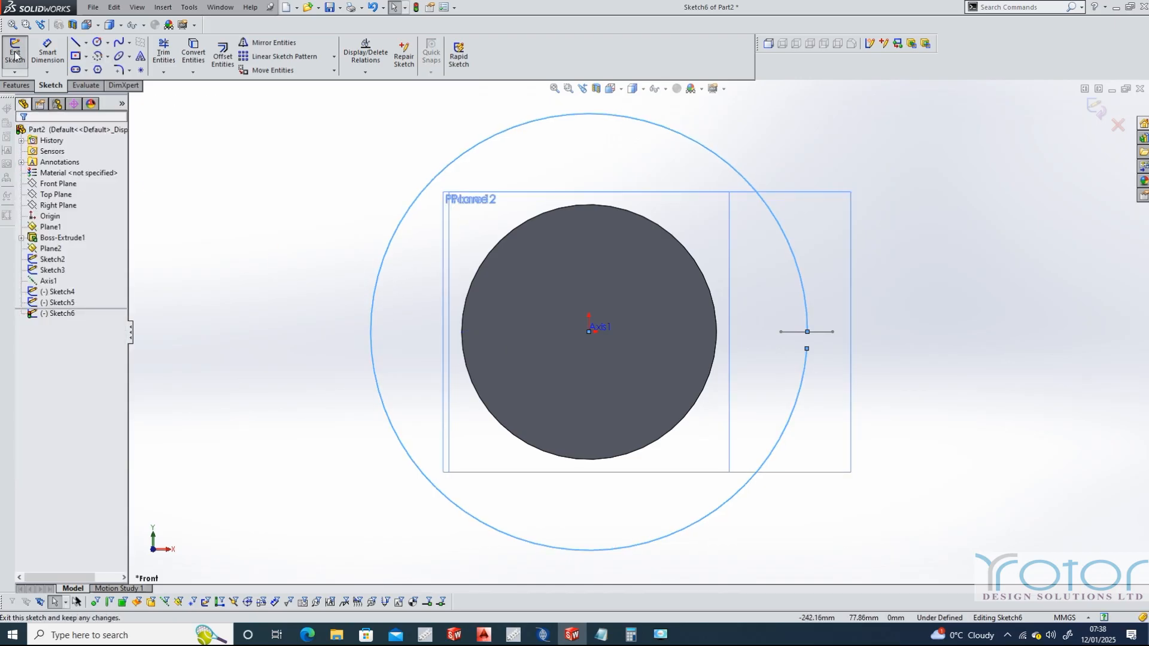
{"action": "left_click", "coordinate": [15, 55]}
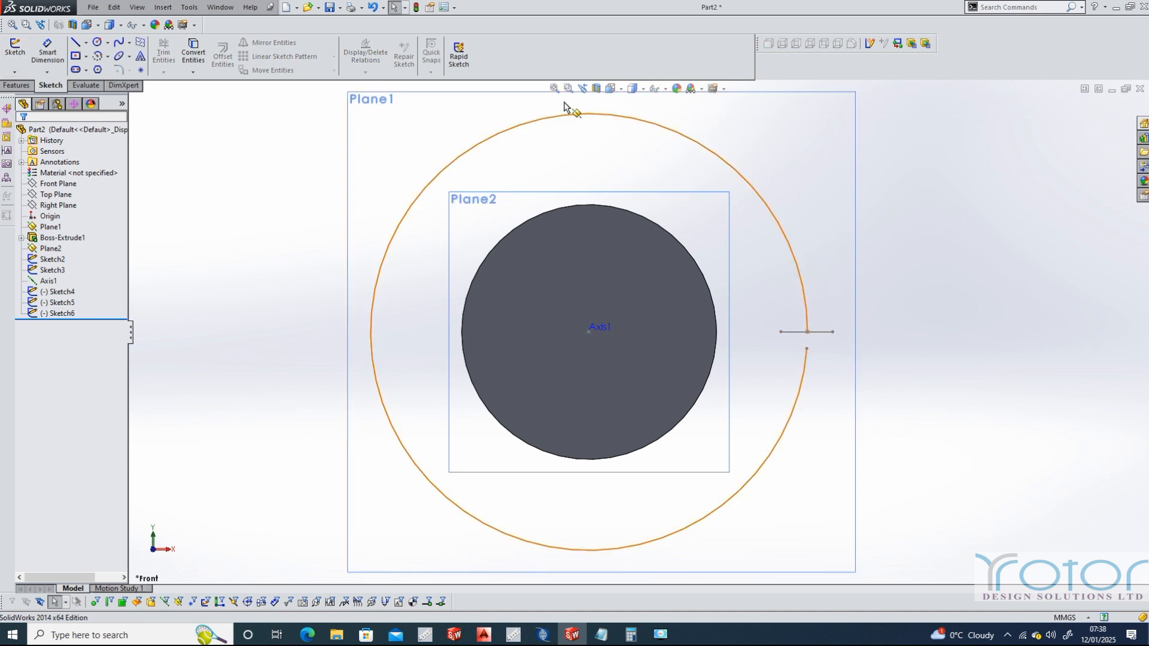
Start a Swept Cut using the offset rectangle as the profile and the large arc as the path
{"action": "left_click", "coordinate": [620, 90]}
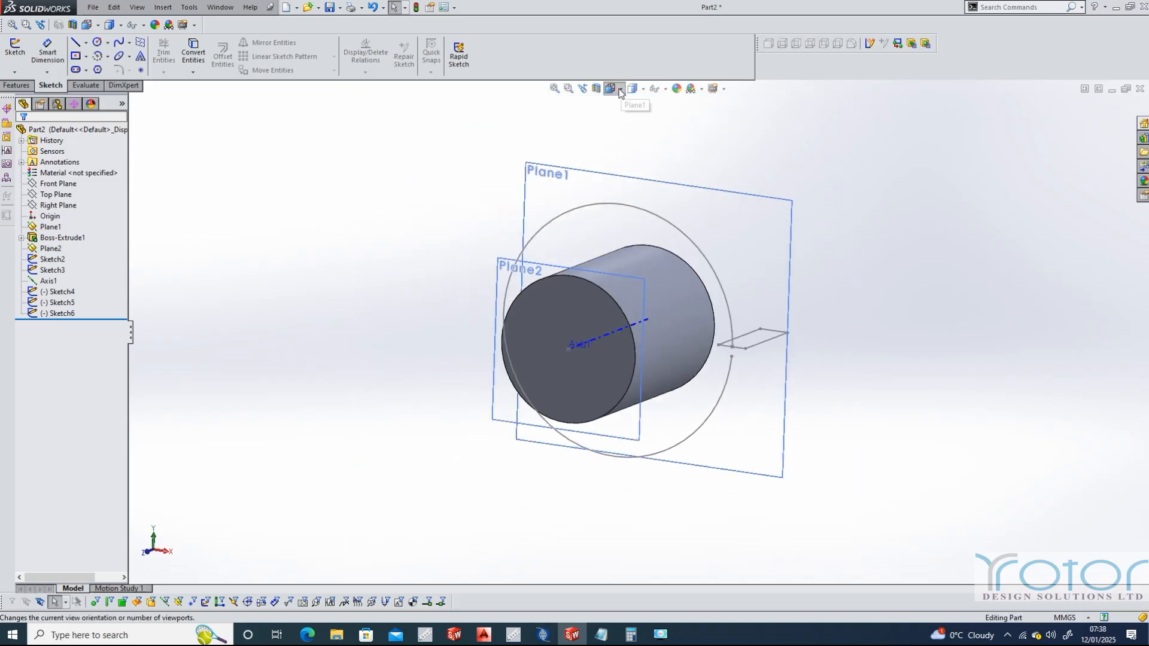
{"action": "left_click", "coordinate": [633, 120]}
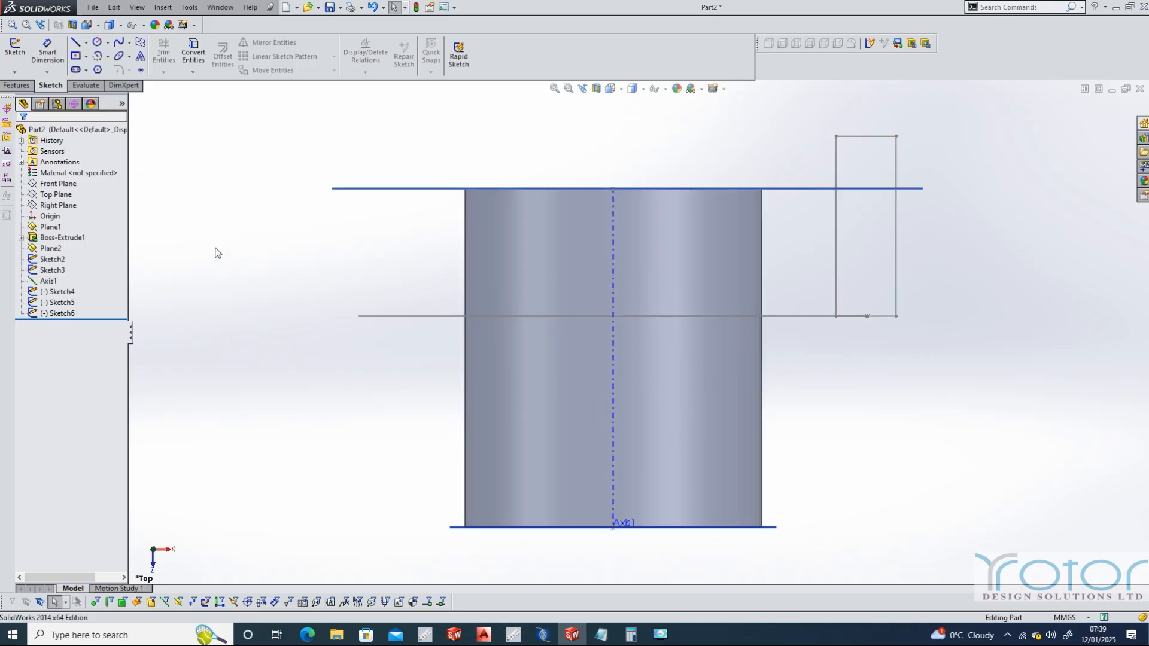
{"action": "left_click", "coordinate": [61, 314]}
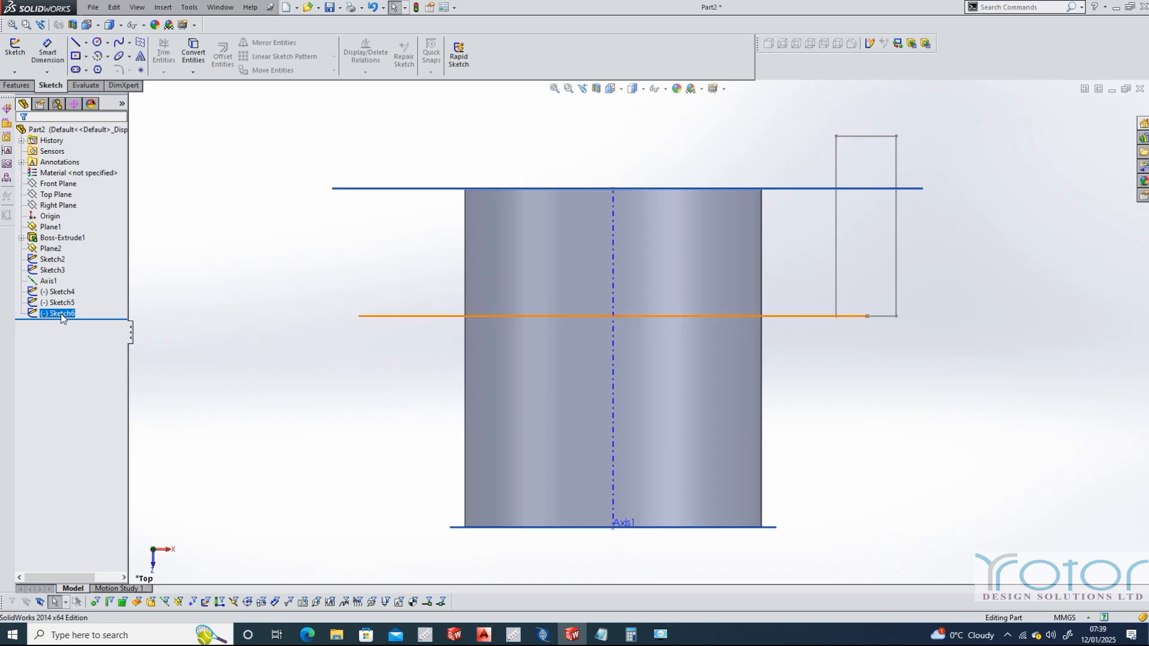
{"action": "left_click", "coordinate": [60, 303]}
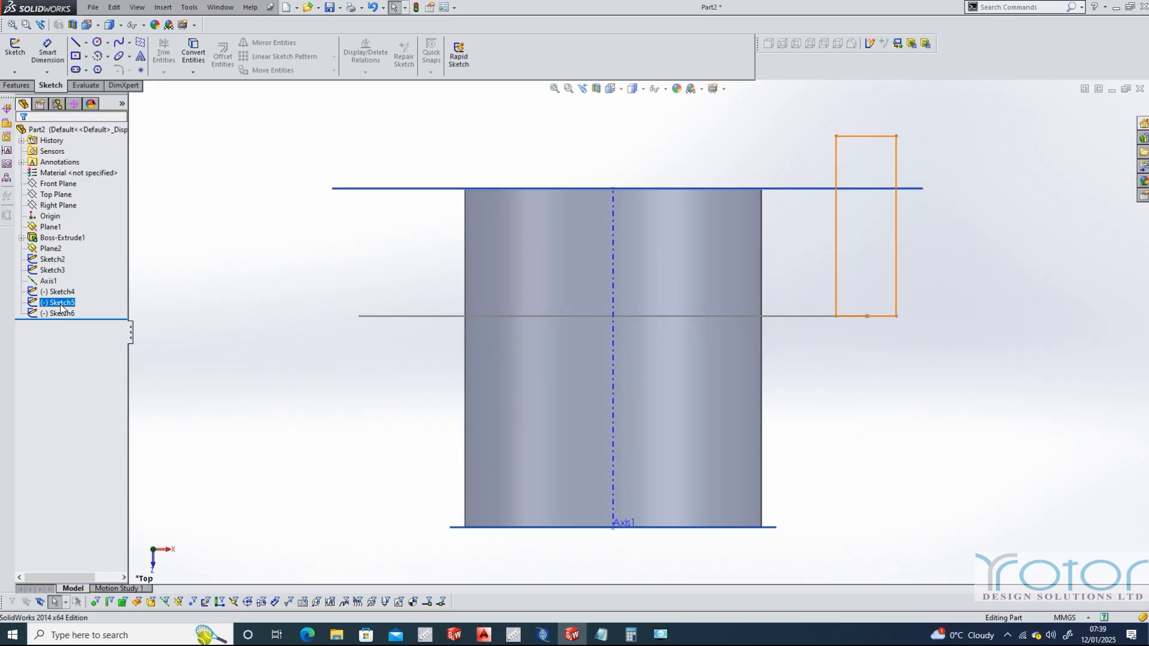
{"action": "left_click", "coordinate": [62, 313], "text": "ctrl"}
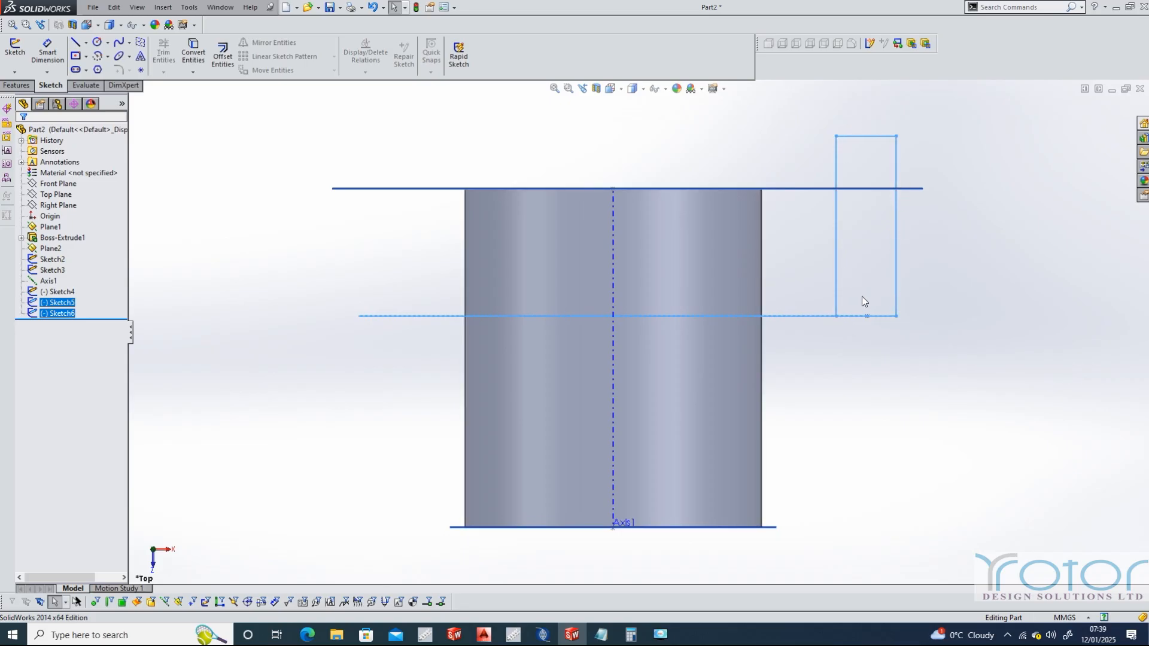
{"action": "left_click", "coordinate": [16, 86]}
{"action": "left_click", "coordinate": [276, 44]}
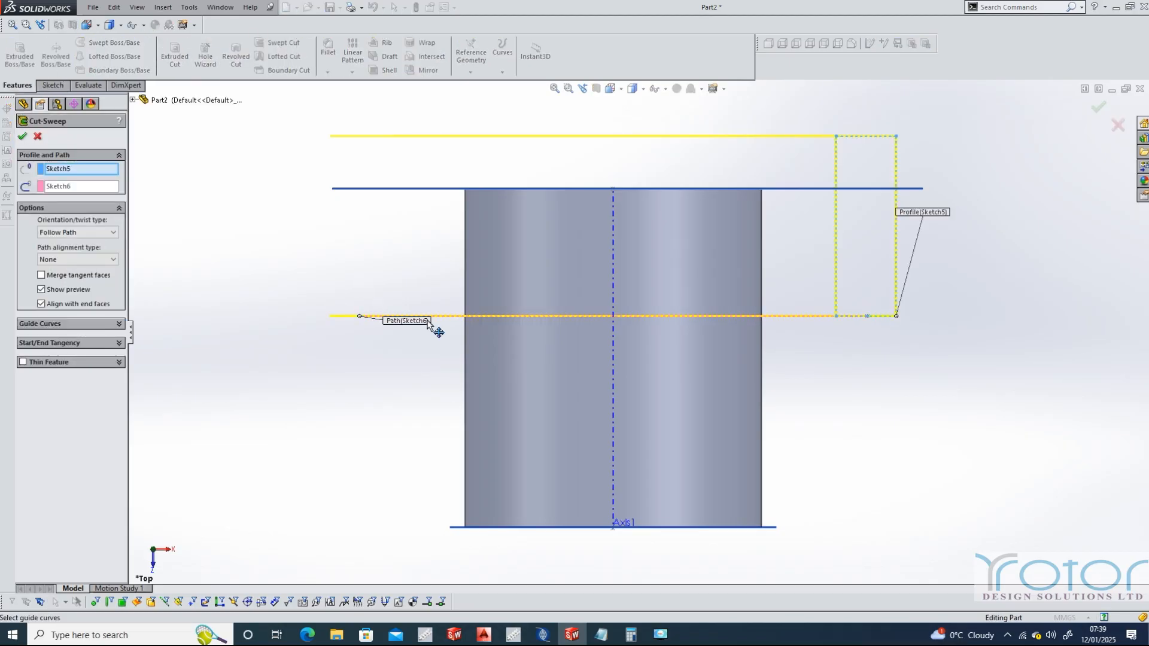
Set the swept cut's orientation/twist type to Twist Along Path, defined by Turns
{"action": "left_click", "coordinate": [113, 232]}
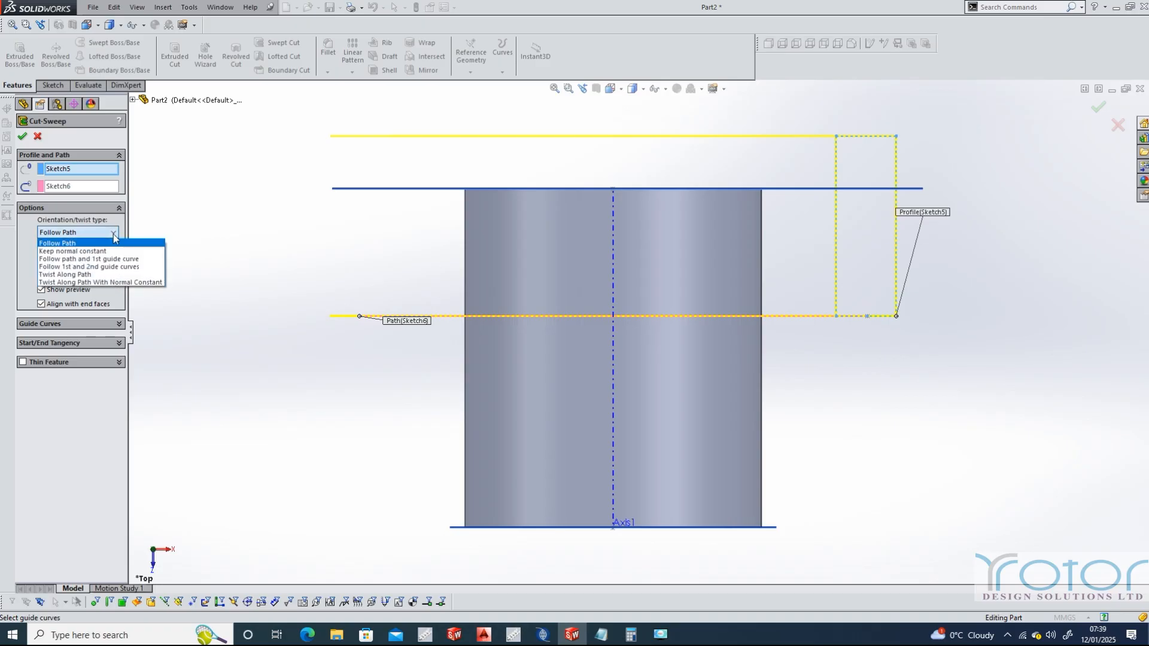
{"action": "left_click", "coordinate": [87, 275]}
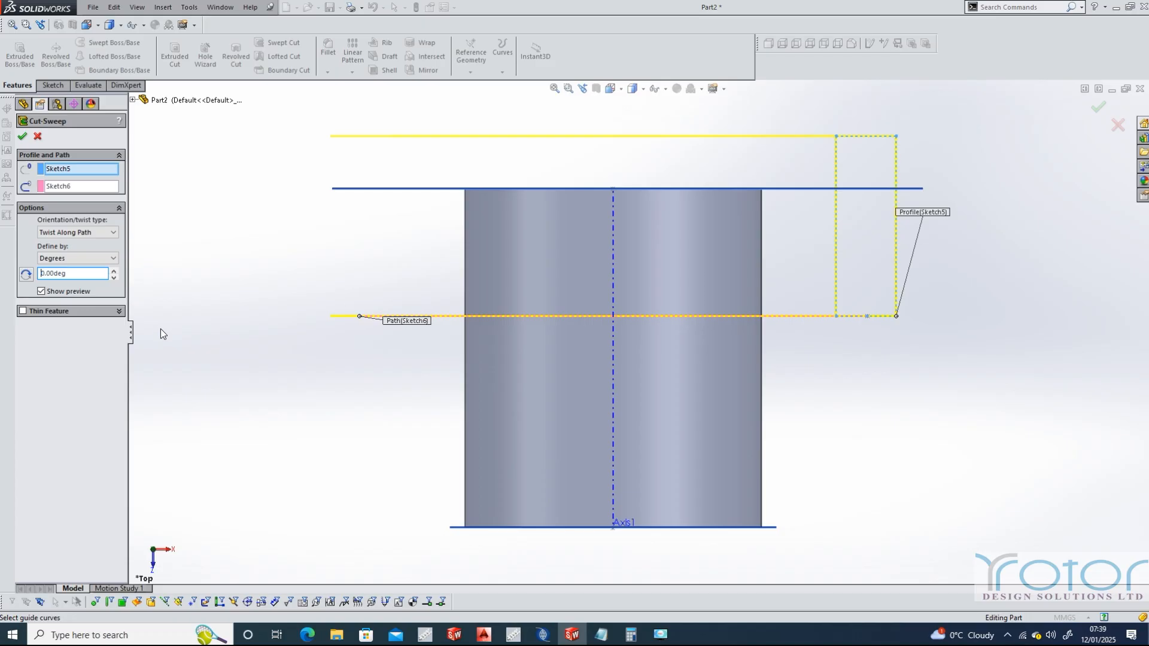
{"action": "left_click", "coordinate": [115, 258]}
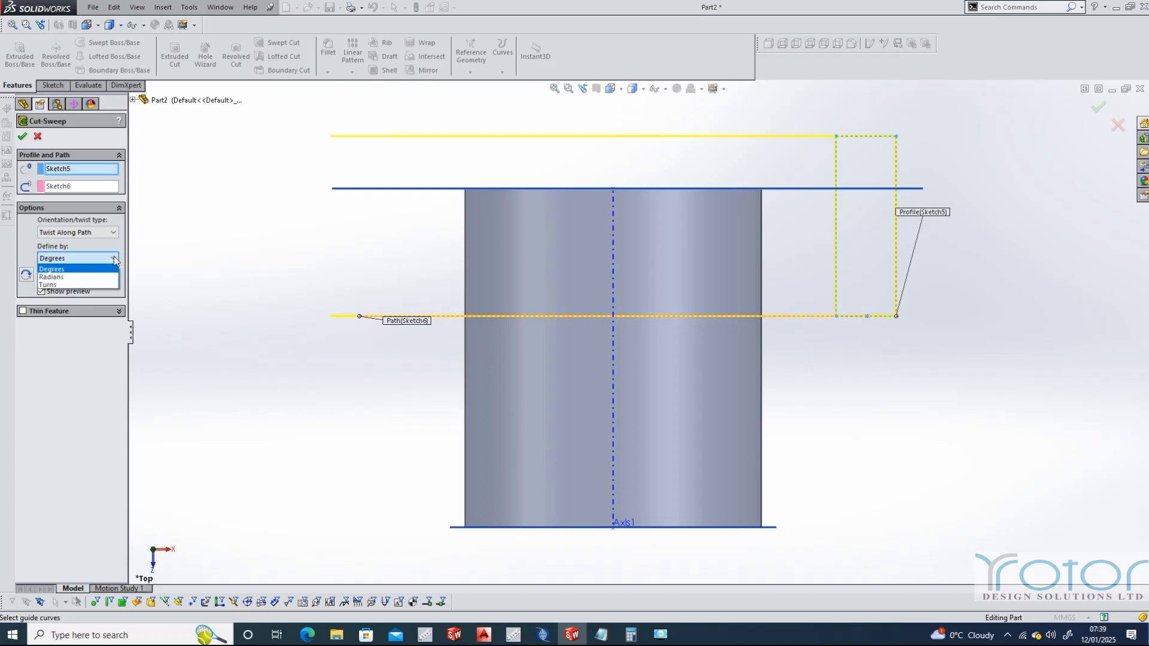
{"action": "left_click", "coordinate": [48, 284]}
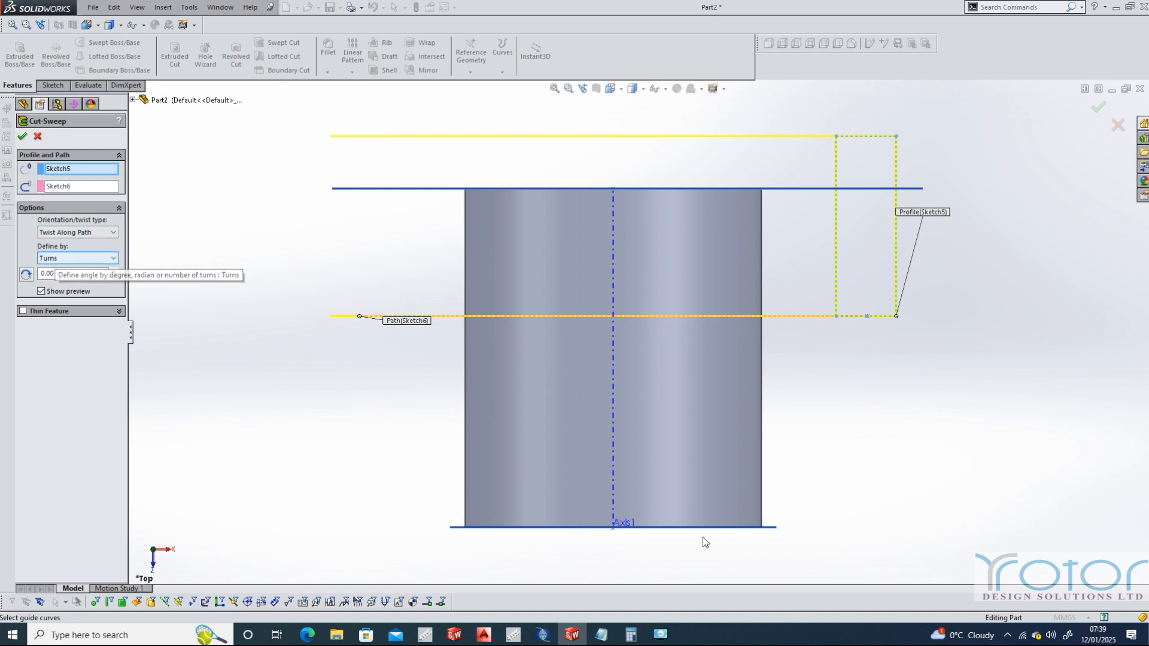
Switch to Calculator and divide 6 by 11
{"action": "left_click", "coordinate": [629, 638]}
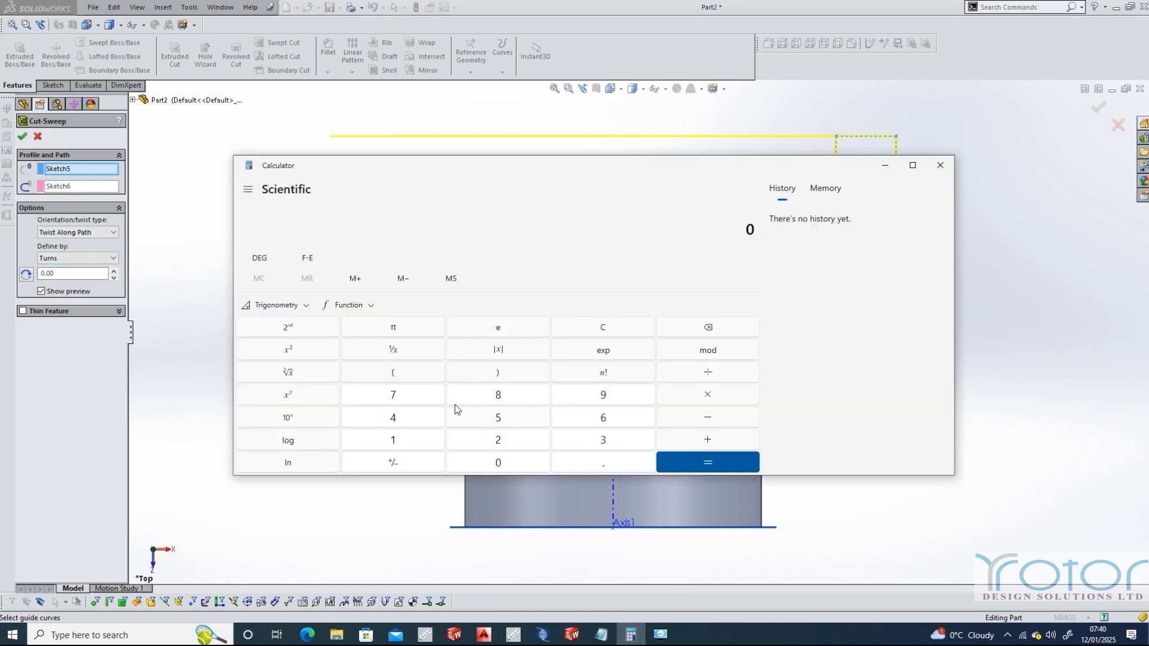
{"action": "left_click", "coordinate": [614, 419]}
{"action": "left_click", "coordinate": [707, 374]}
{"action": "left_click", "coordinate": [398, 443]}
{"action": "left_click", "coordinate": [398, 444]}
{"action": "left_click", "coordinate": [718, 462]}
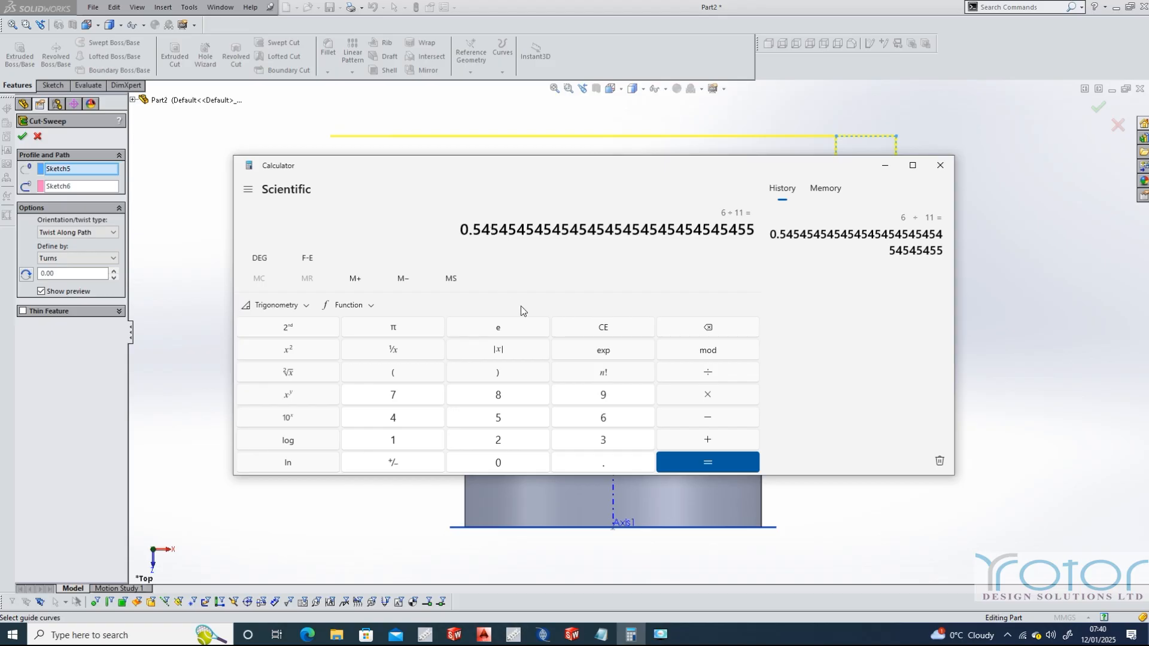
Multiply the 6/11 quotient by the copied arc angle of 355.71210823 and divide the product by 360
{"action": "left_click", "coordinate": [708, 397]}
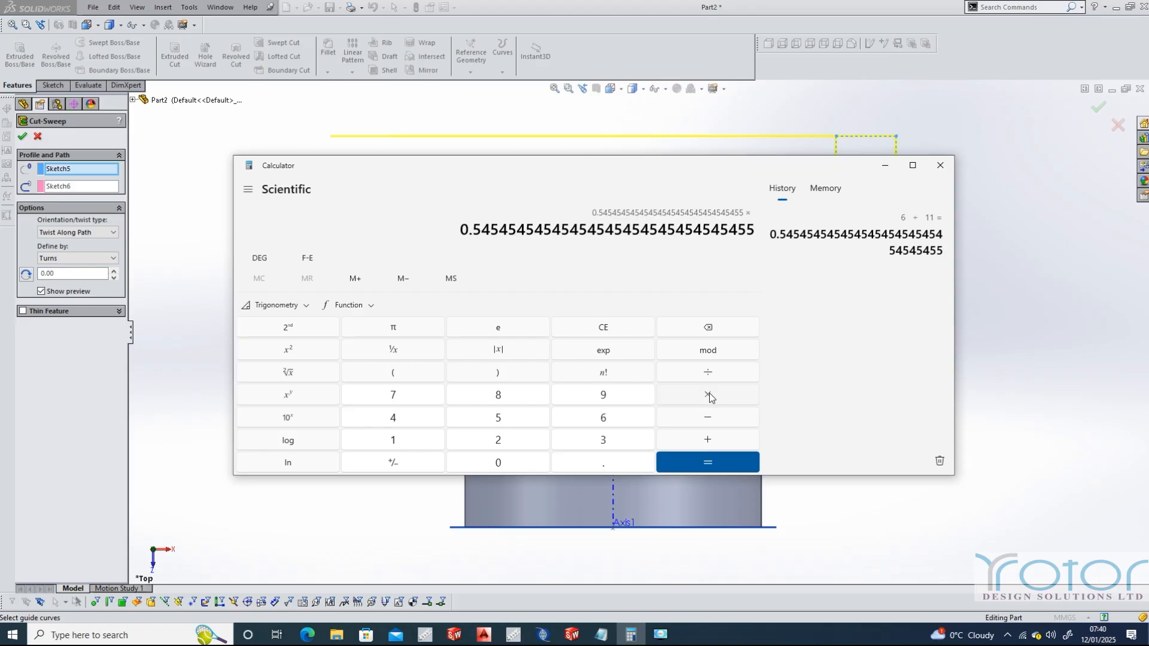
{"action": "type", "text": "355.71210823"}
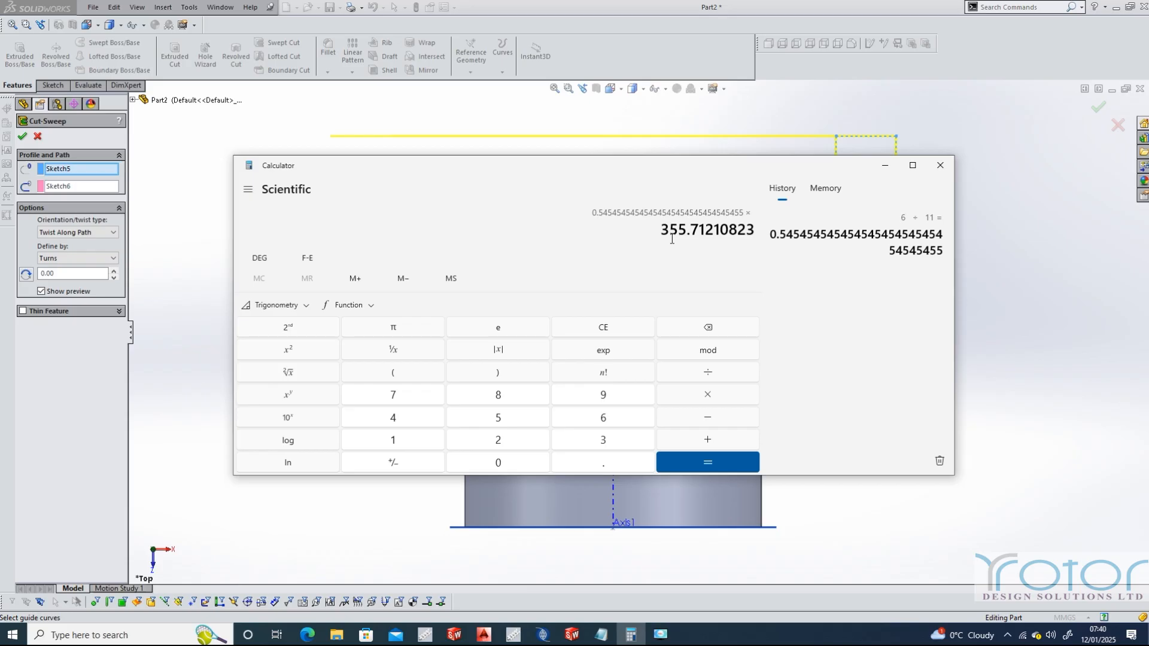
{"action": "left_click", "coordinate": [708, 374]}
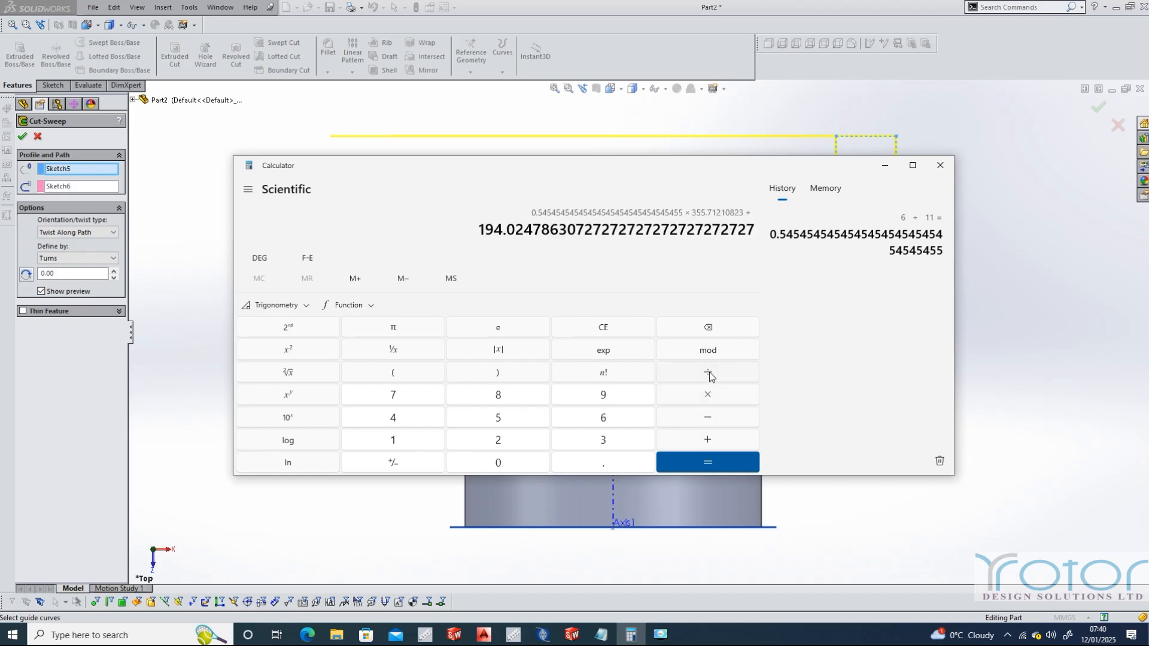
{"action": "left_click", "coordinate": [611, 437]}
{"action": "left_click", "coordinate": [606, 421]}
{"action": "left_click", "coordinate": [498, 464]}
{"action": "left_click", "coordinate": [695, 462]}
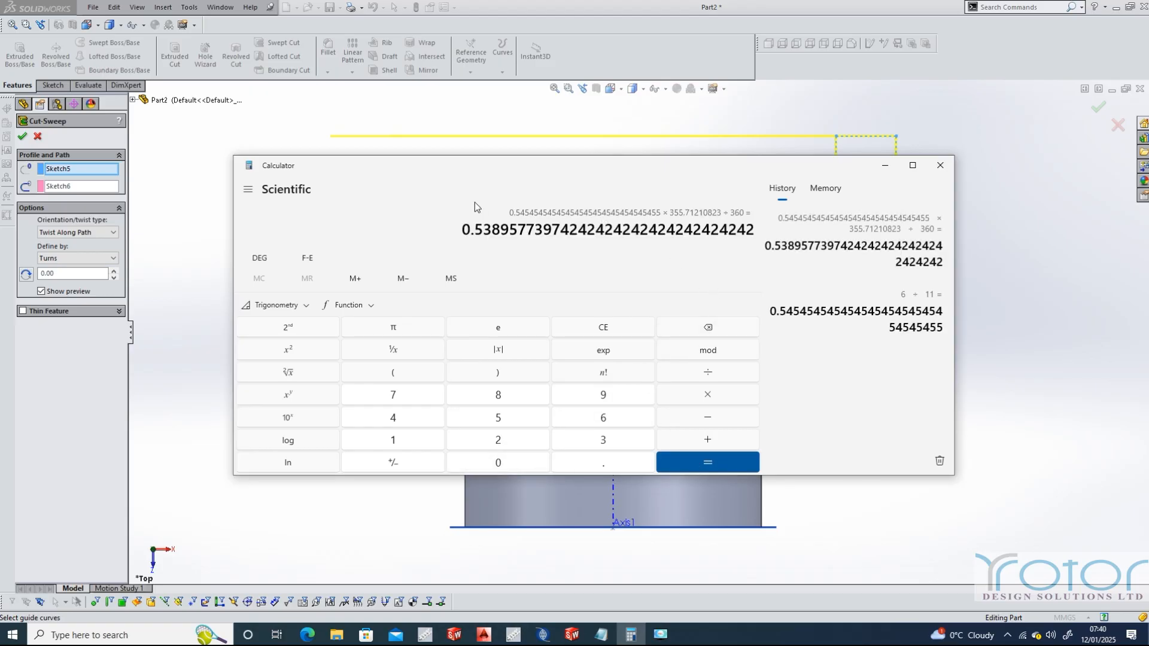
Copy the calculated turns value into the swept cut's number of turns in SolidWorks, replacing 0.00, and accept the cut
{"action": "right_click", "coordinate": [496, 230]}
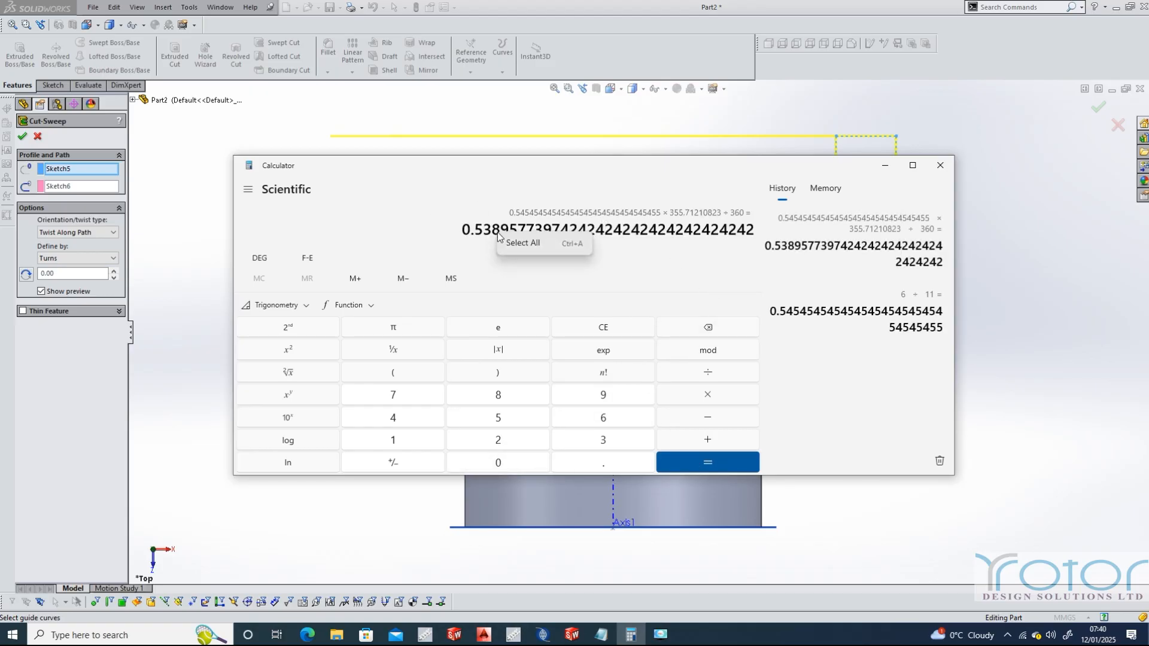
{"action": "left_click", "coordinate": [465, 229]}
{"action": "left_click_drag", "start_coordinate": [464, 230], "coordinate": [766, 226]}
{"action": "right_click", "coordinate": [693, 234]}
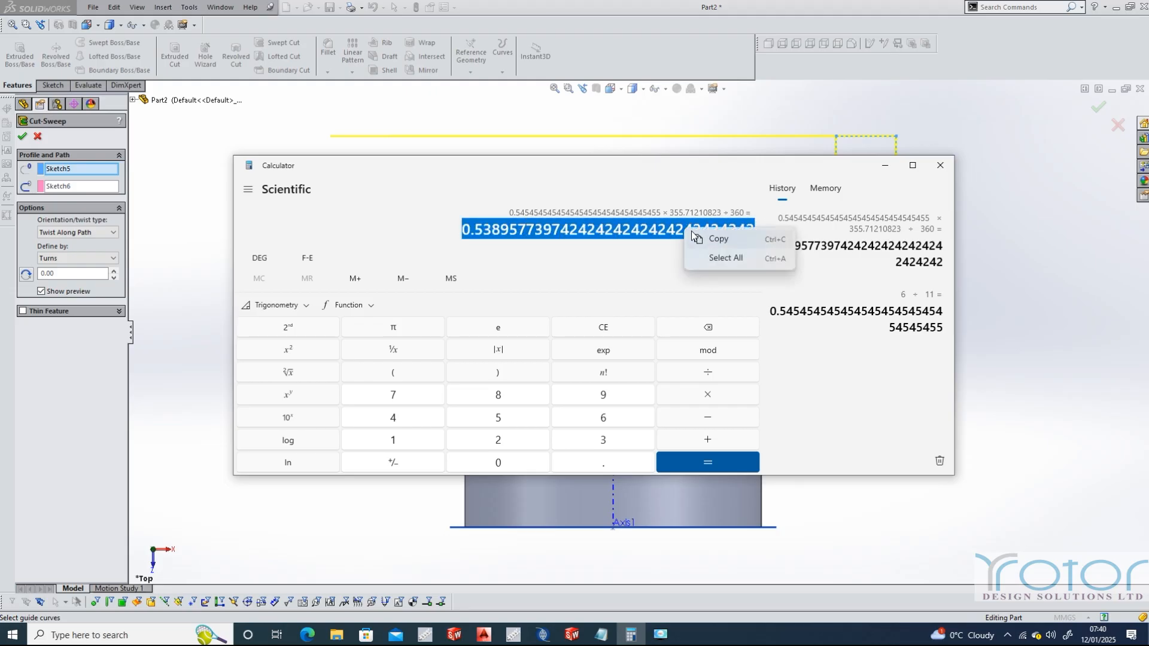
{"action": "left_click", "coordinate": [718, 240]}
{"action": "left_click", "coordinate": [50, 273]}
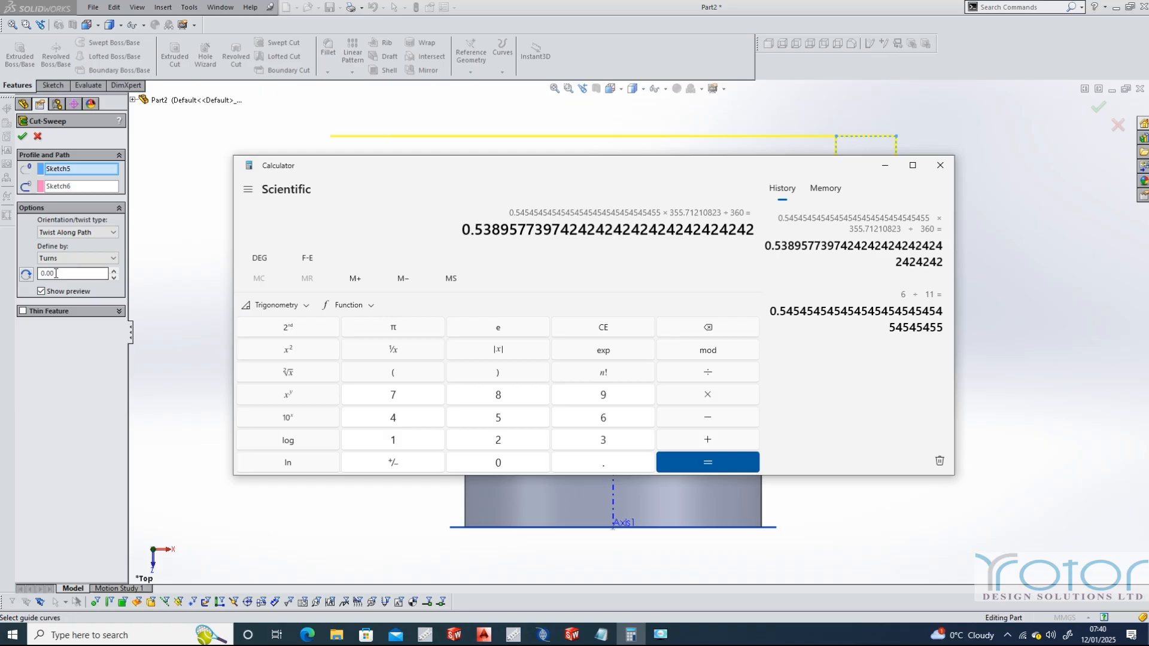
{"action": "left_click_drag", "start_coordinate": [56, 274], "coordinate": [36, 273]}
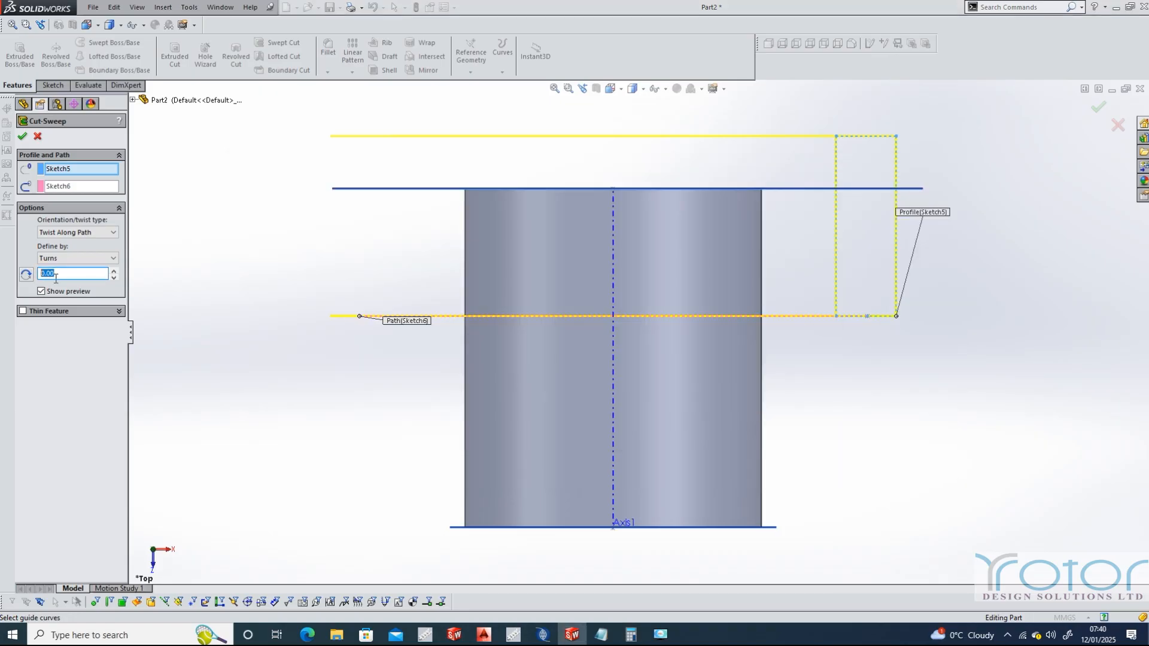
{"action": "key", "text": "BackSpace"}
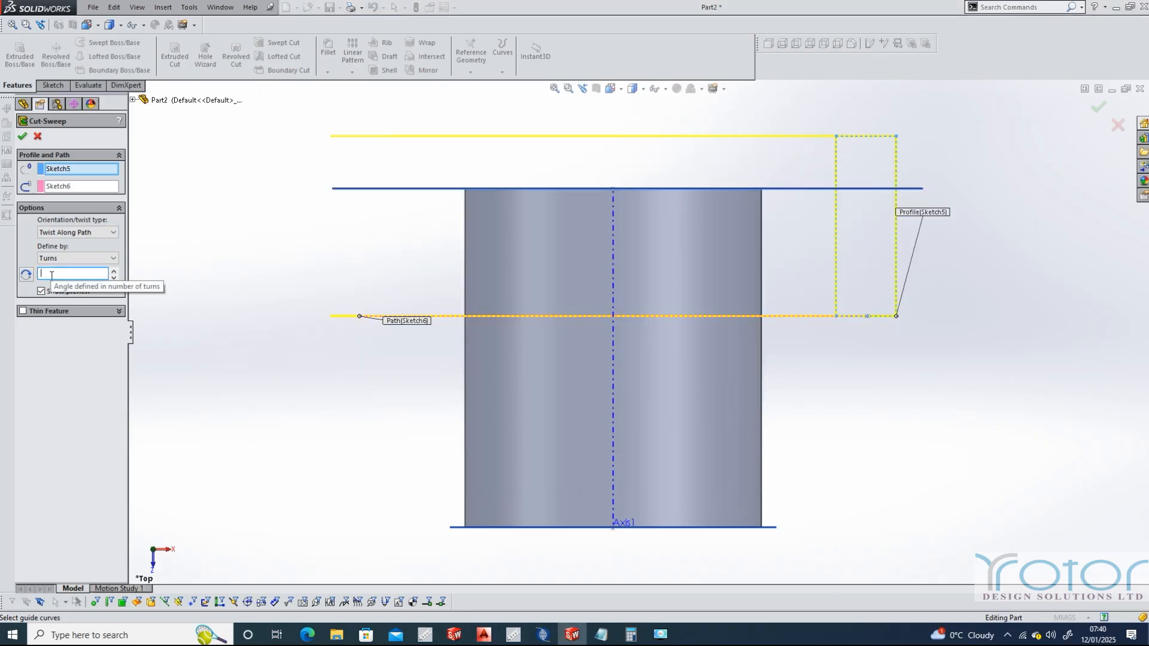
{"action": "key", "text": "ctrl+v"}
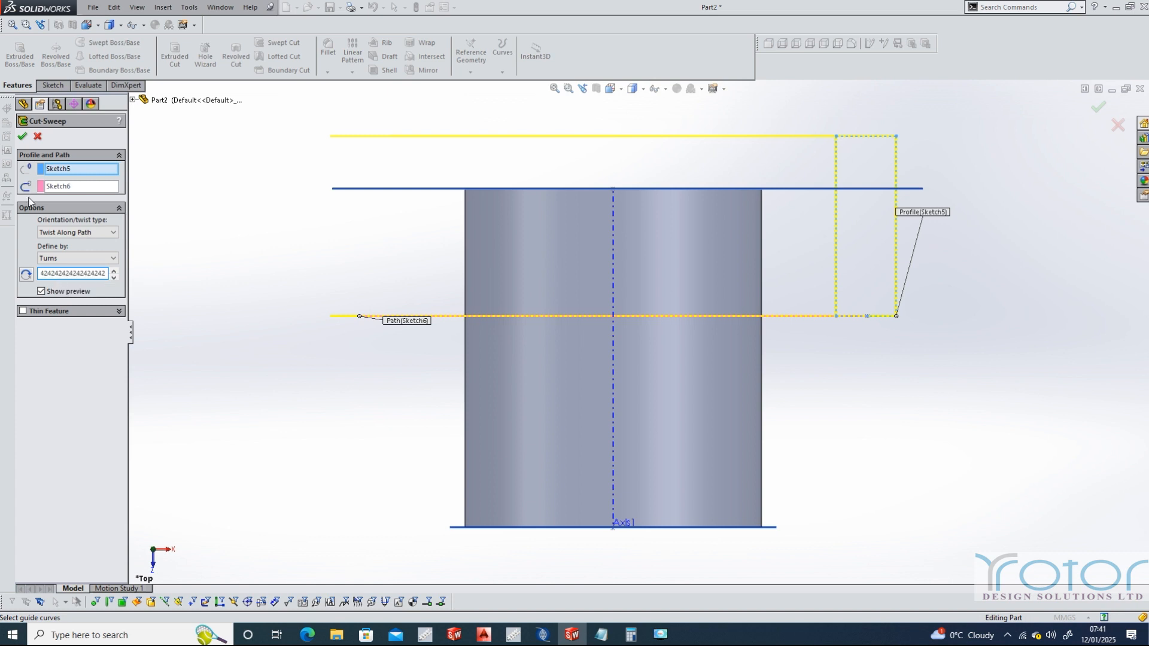
{"action": "left_click", "coordinate": [22, 137]}
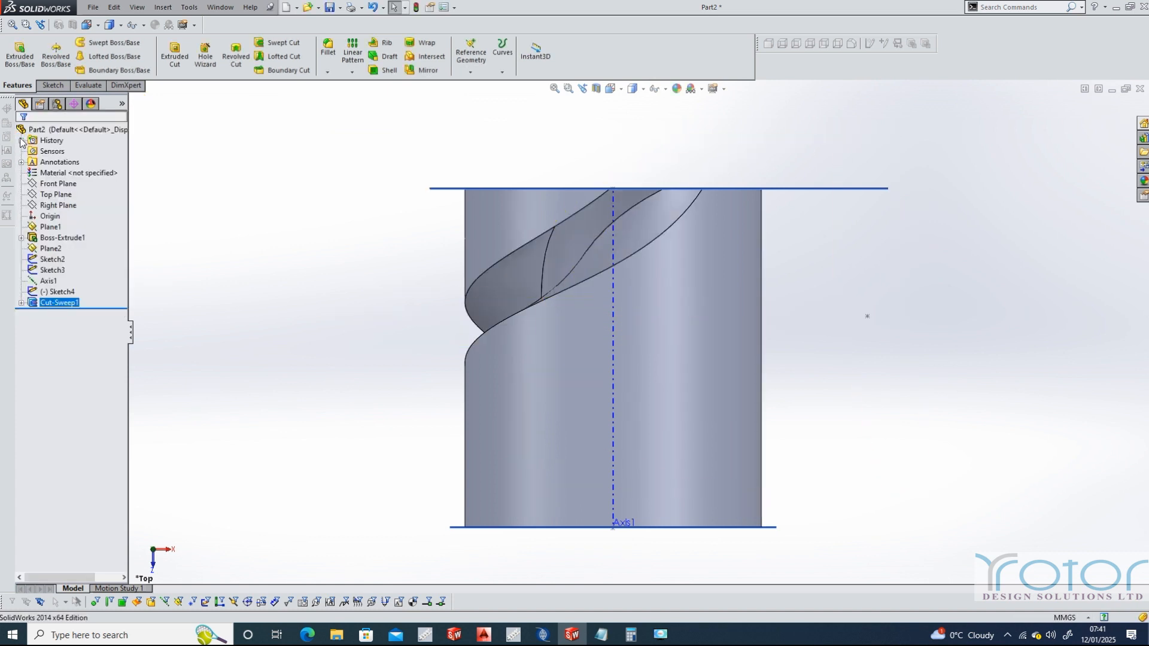
Create a circular pattern of the swept cut around Axis1 with 6 equally spaced instances over 360 degrees
{"action": "left_click", "coordinate": [621, 91]}
{"action": "left_click", "coordinate": [494, 268]}
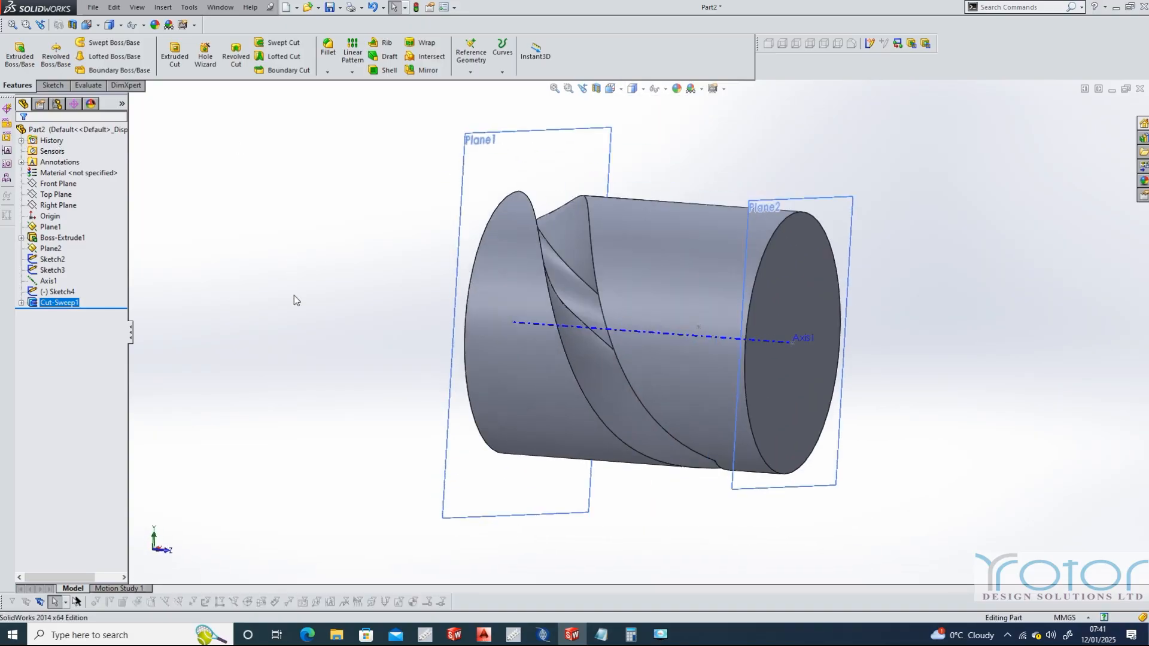
{"action": "left_click", "coordinate": [620, 90]}
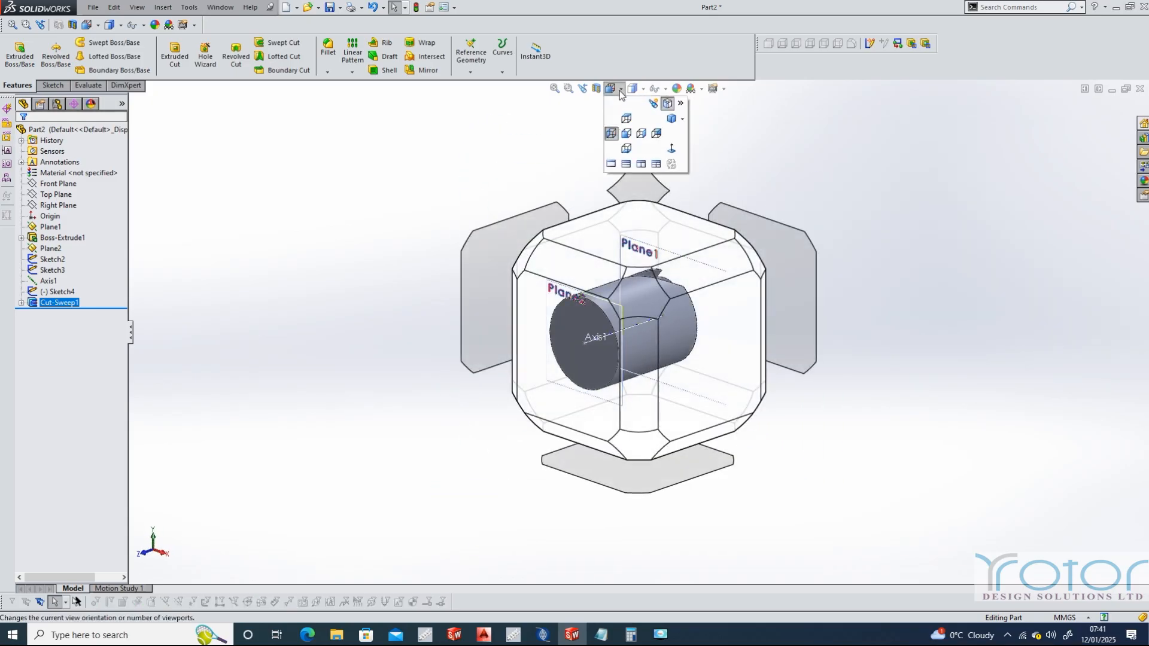
{"action": "left_click", "coordinate": [642, 286]}
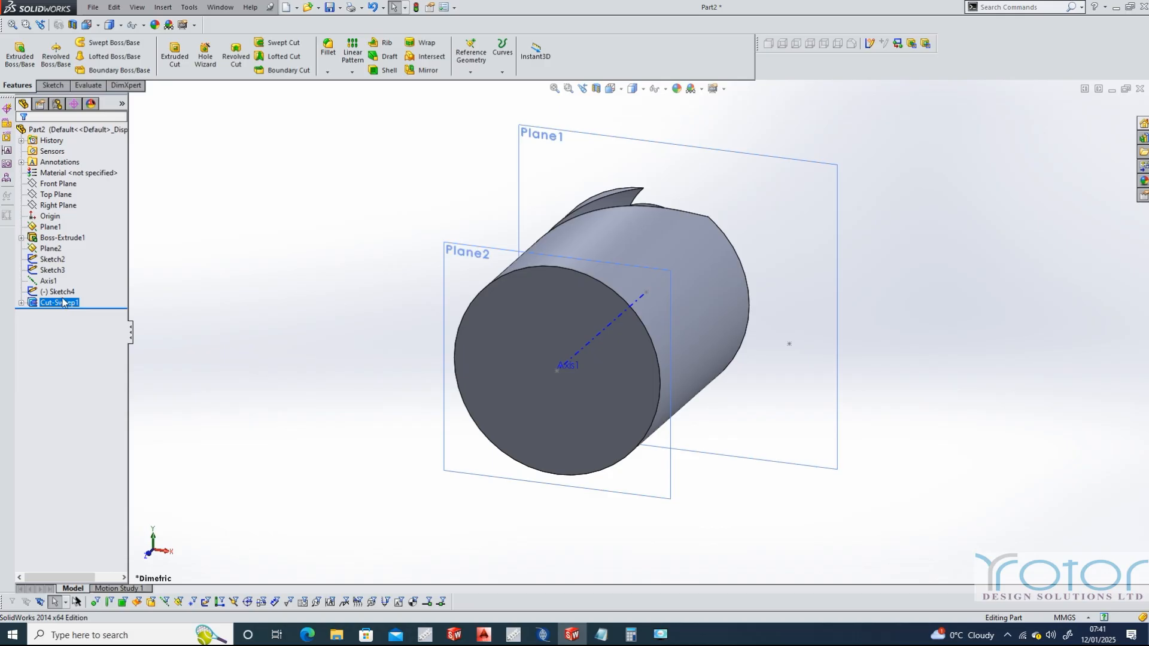
{"action": "left_click", "coordinate": [54, 283], "text": "ctrl"}
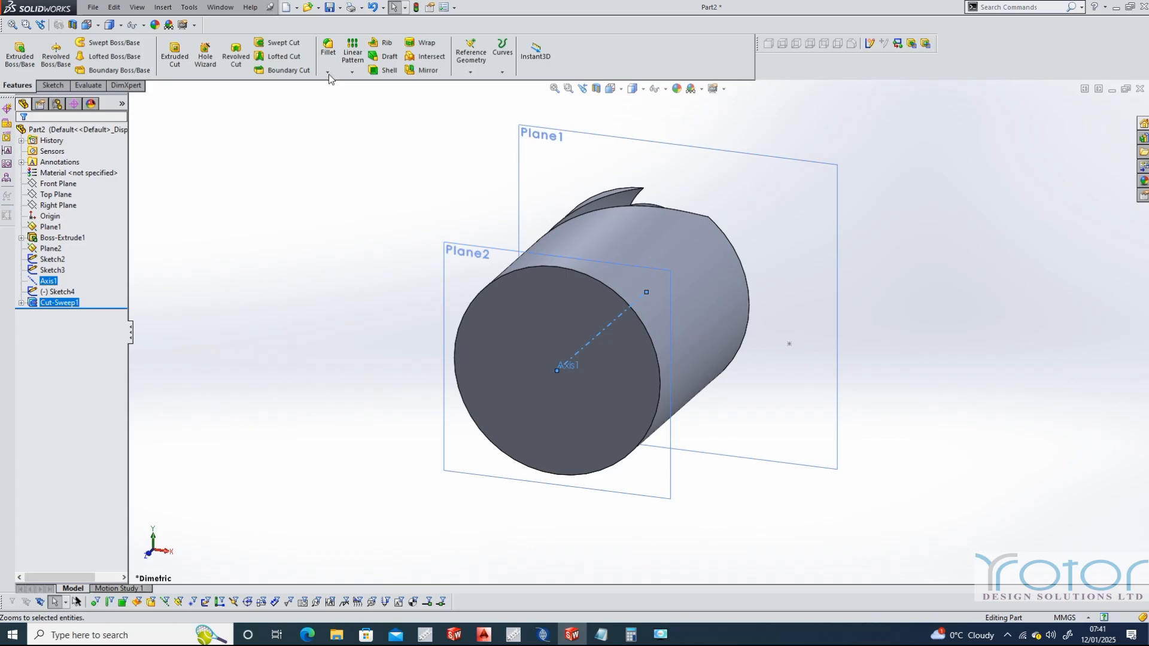
{"action": "left_click", "coordinate": [352, 73]}
{"action": "left_click", "coordinate": [372, 99]}
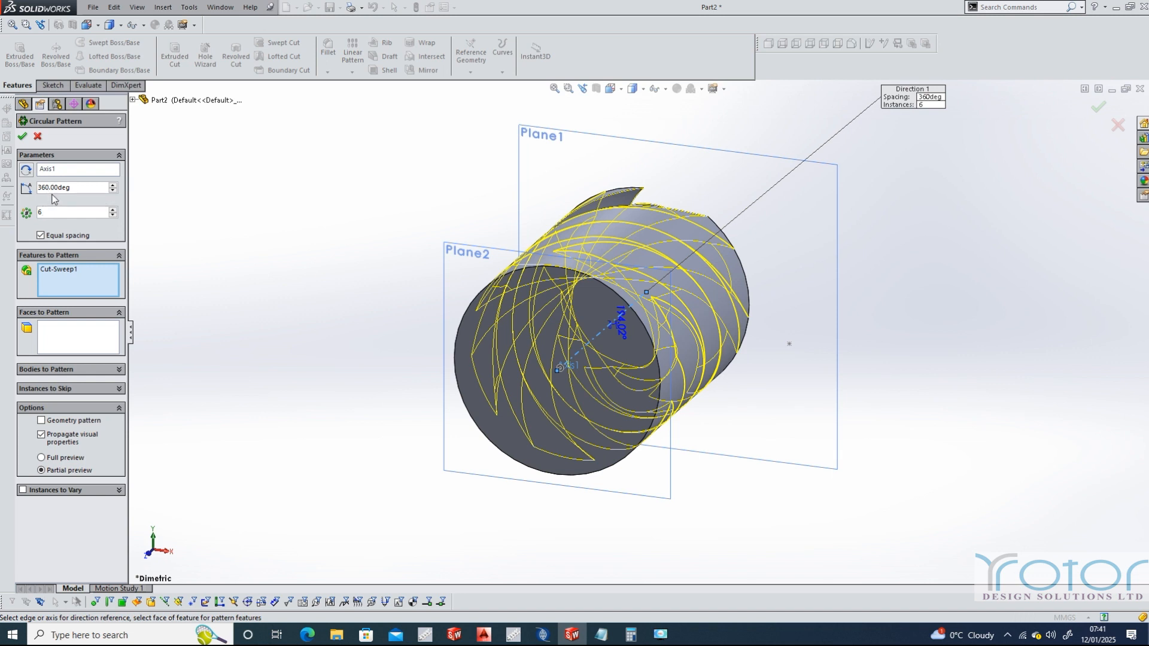
{"action": "left_click", "coordinate": [23, 138]}
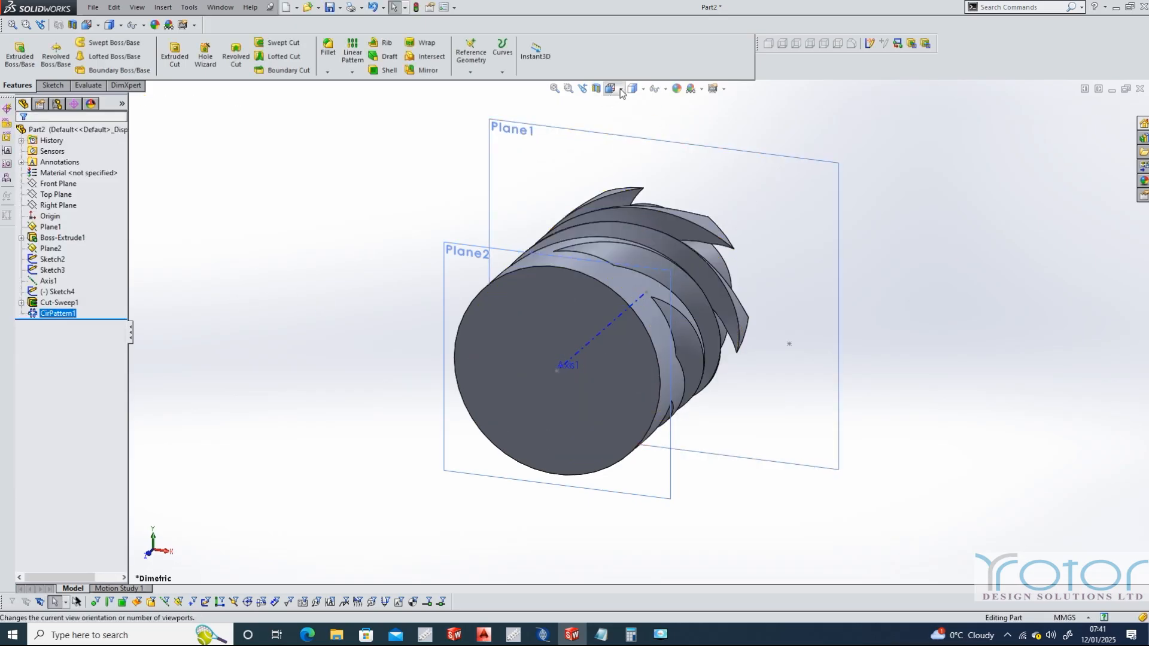
Examine the patterned helical grooves from the top, right and dimetric views
{"action": "left_click", "coordinate": [623, 89]}
{"action": "left_click", "coordinate": [664, 108]}
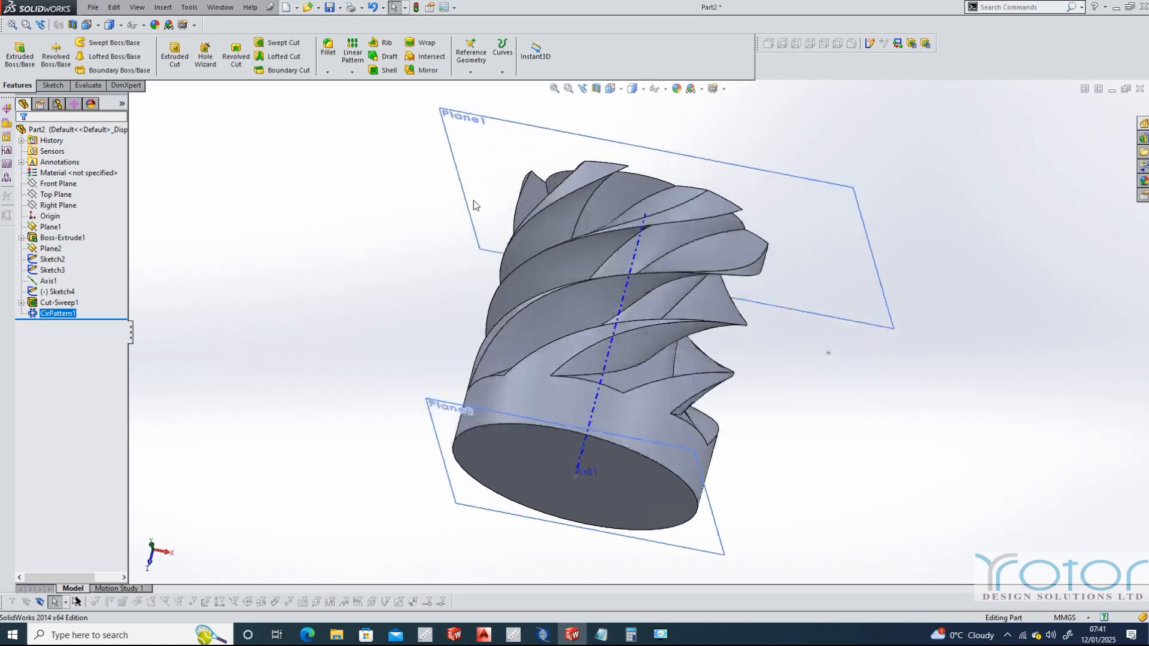
{"action": "left_click", "coordinate": [622, 91]}
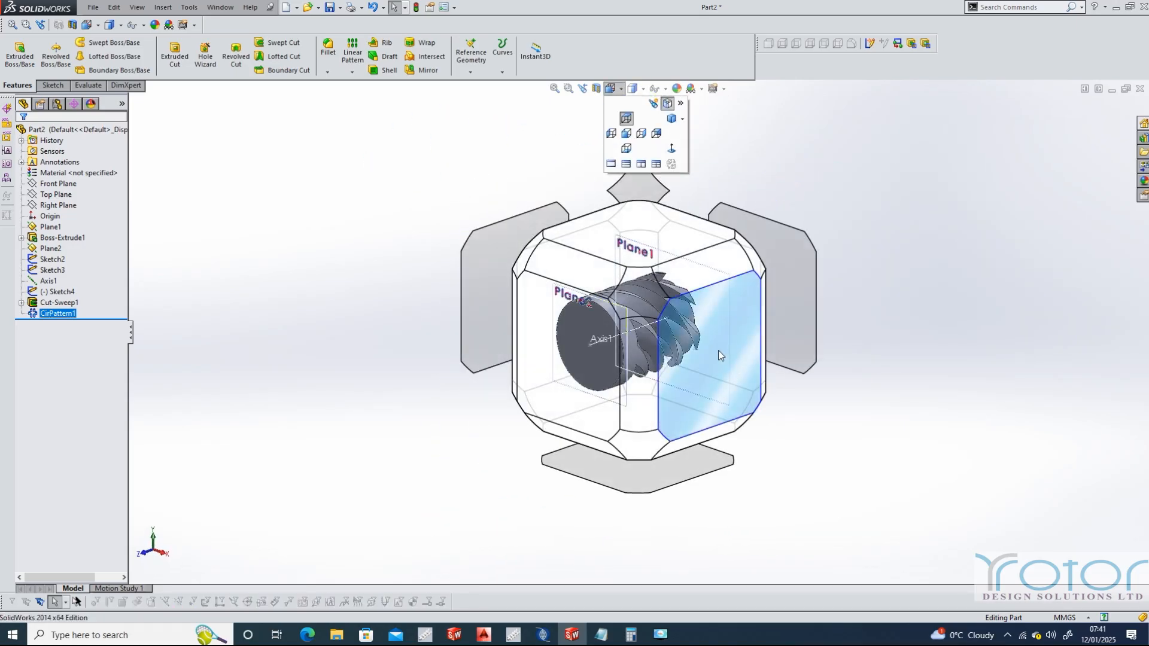
{"action": "left_click", "coordinate": [718, 350]}
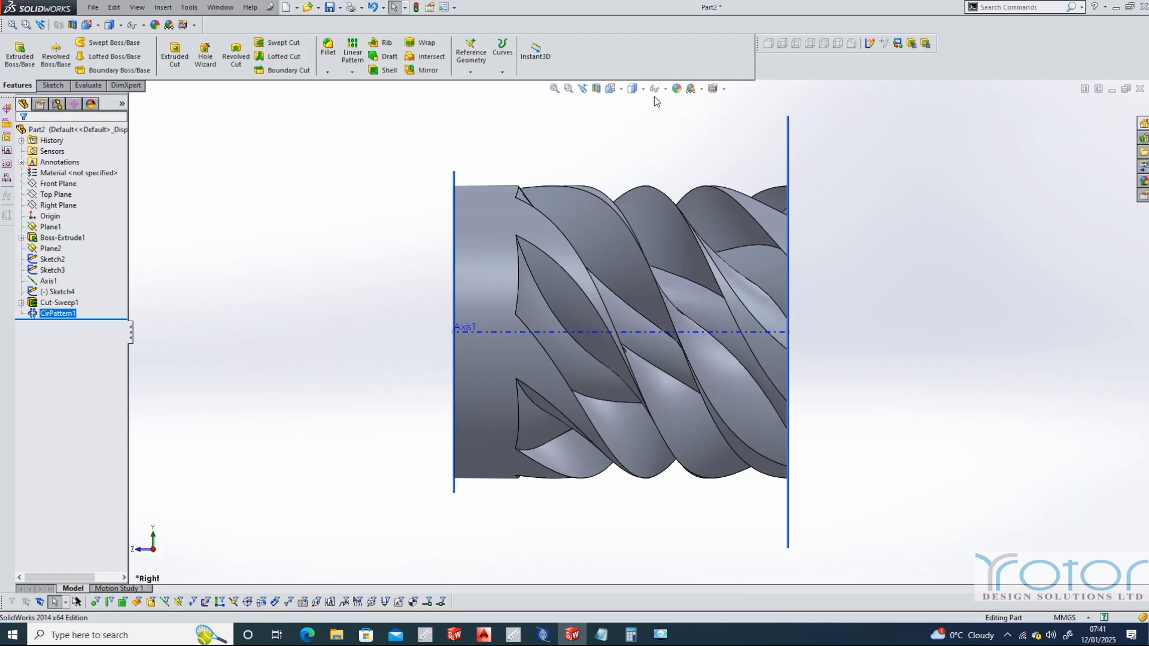
{"action": "left_click", "coordinate": [621, 89]}
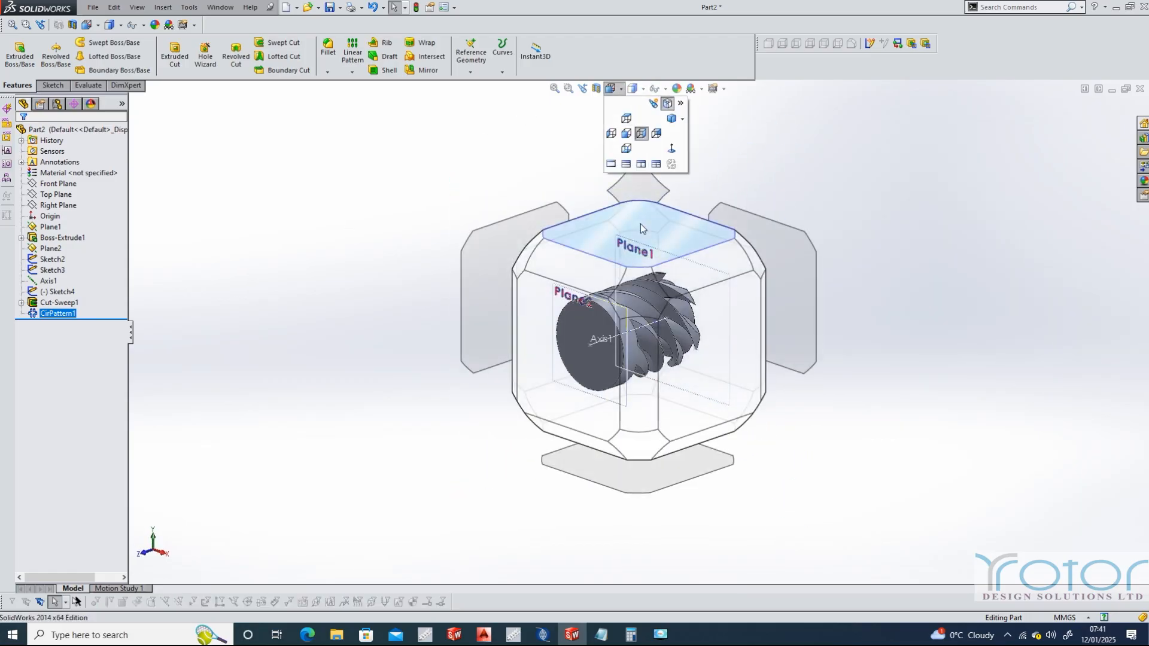
{"action": "left_click", "coordinate": [641, 226]}
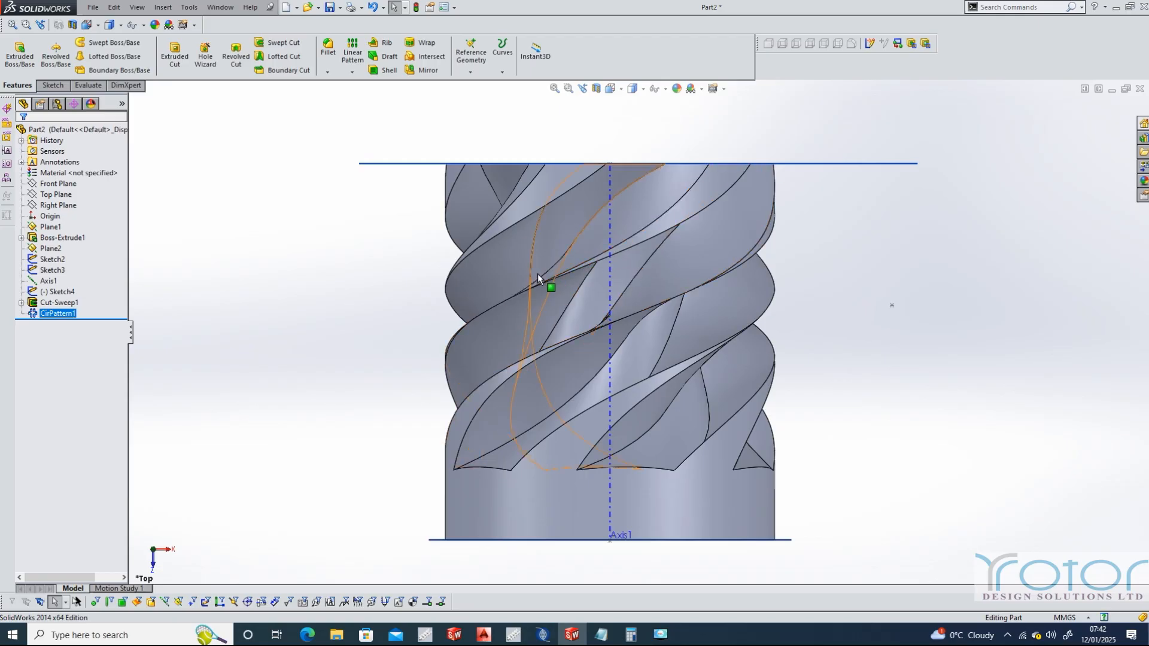
{"action": "left_click", "coordinate": [620, 90]}
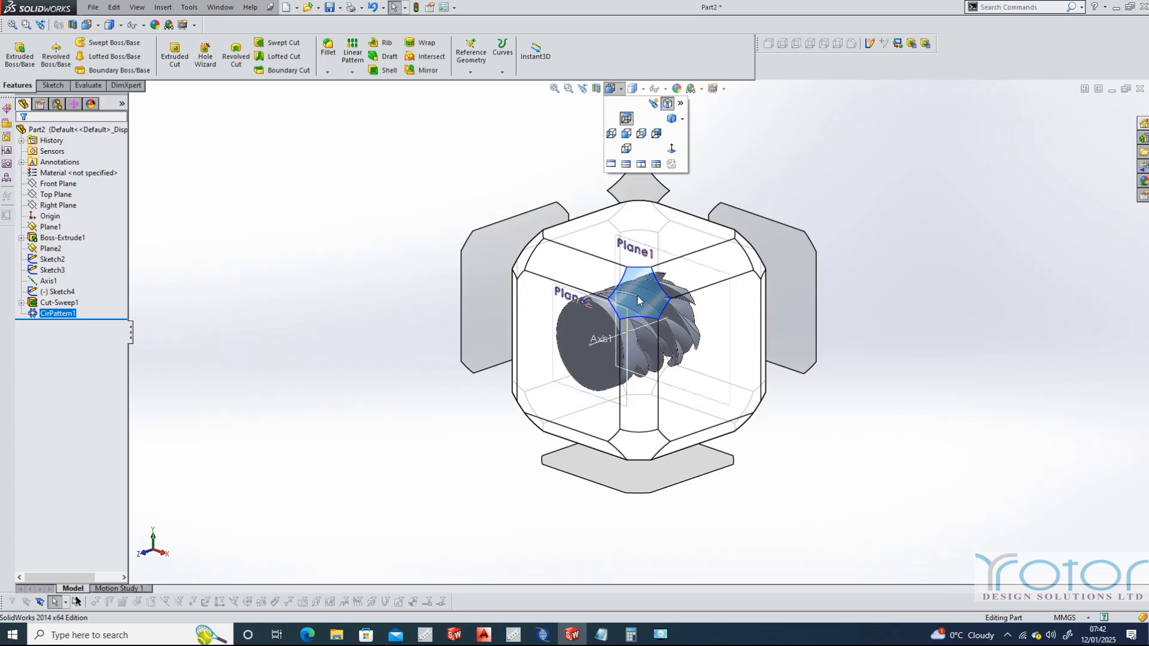
{"action": "left_click", "coordinate": [637, 296]}
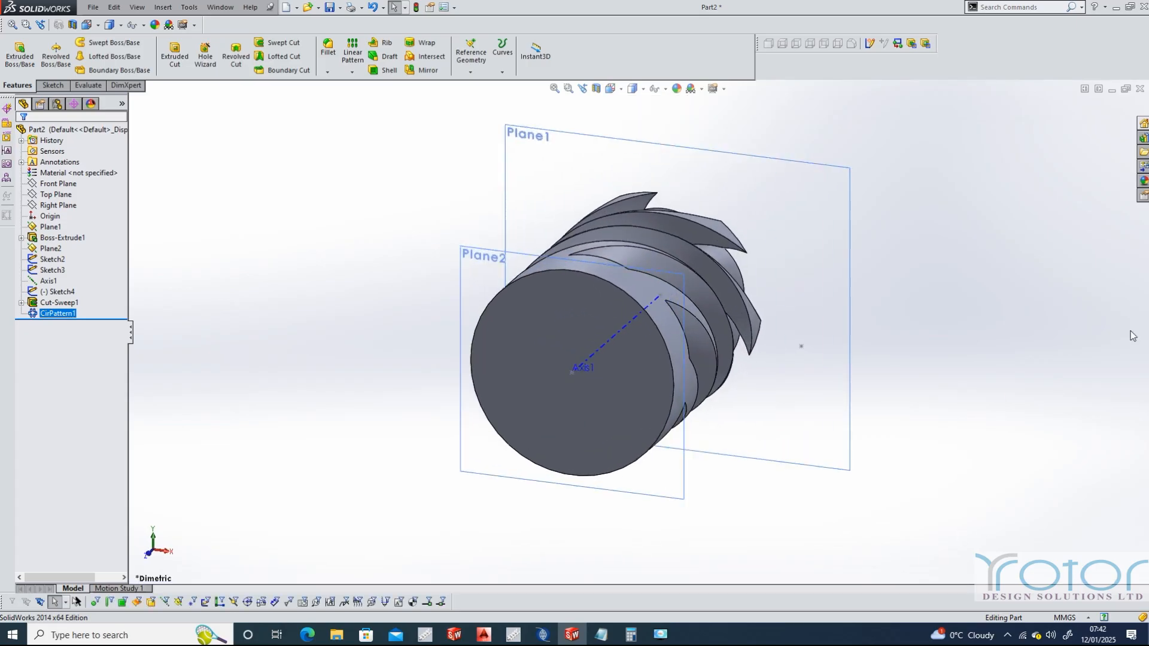